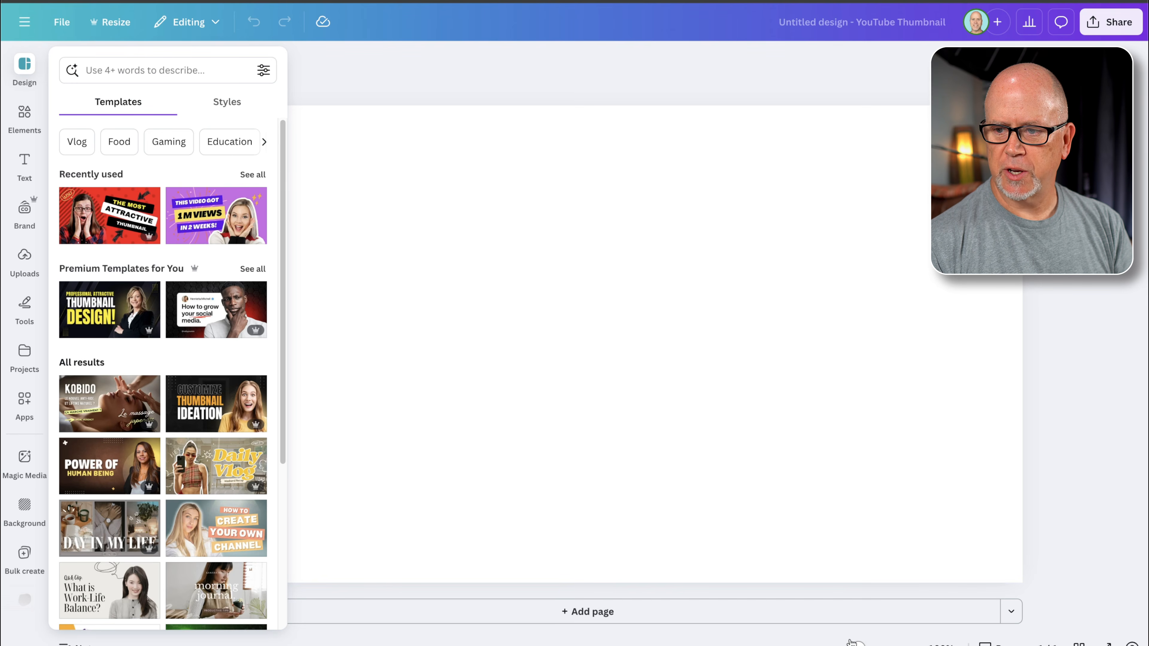
Step: Place the first uploaded photo of the man in the blue cap on the blank page and enlarge it to cover the page
drag(858, 644, 849, 644)
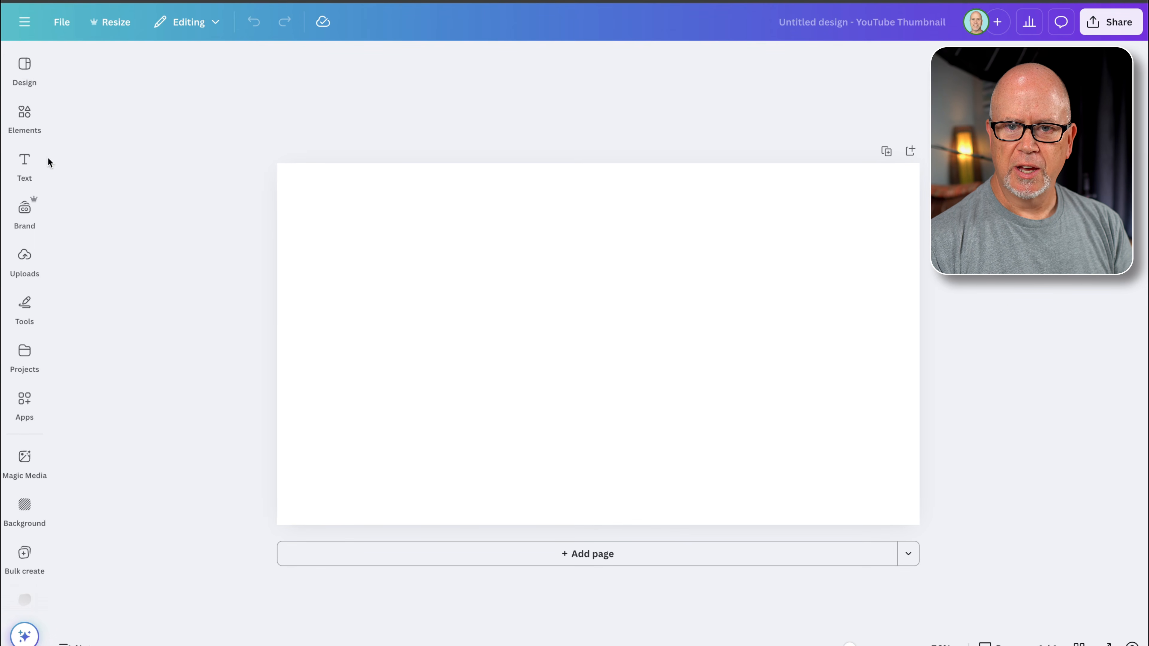
click(23, 256)
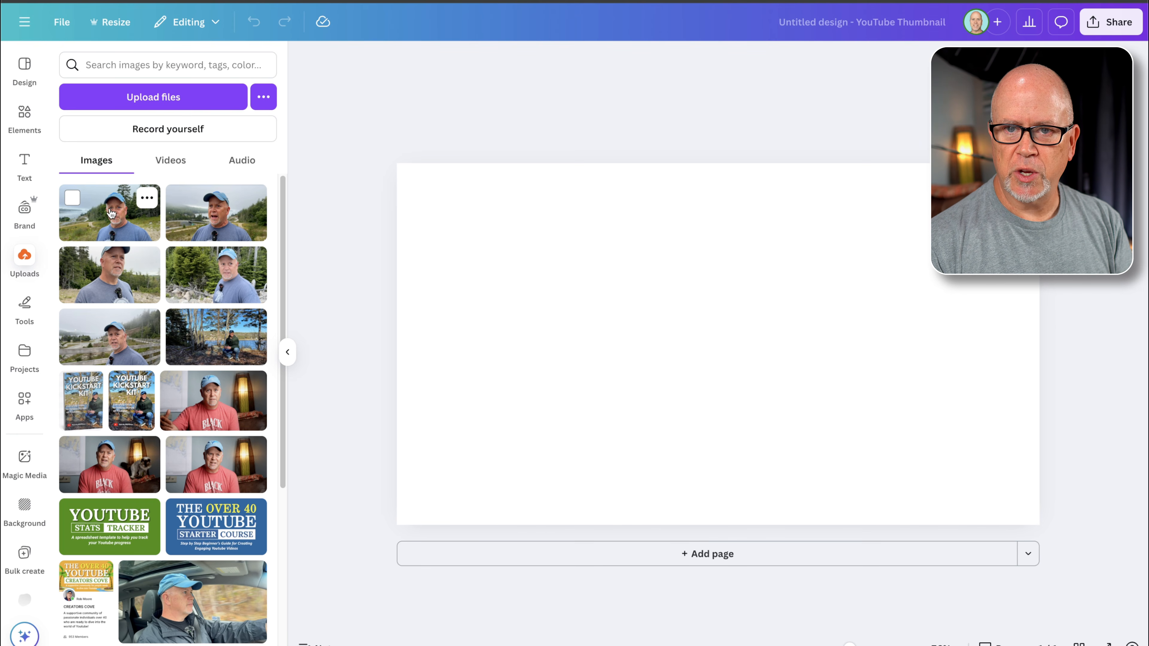
drag(111, 213, 515, 241)
drag(656, 367, 591, 320)
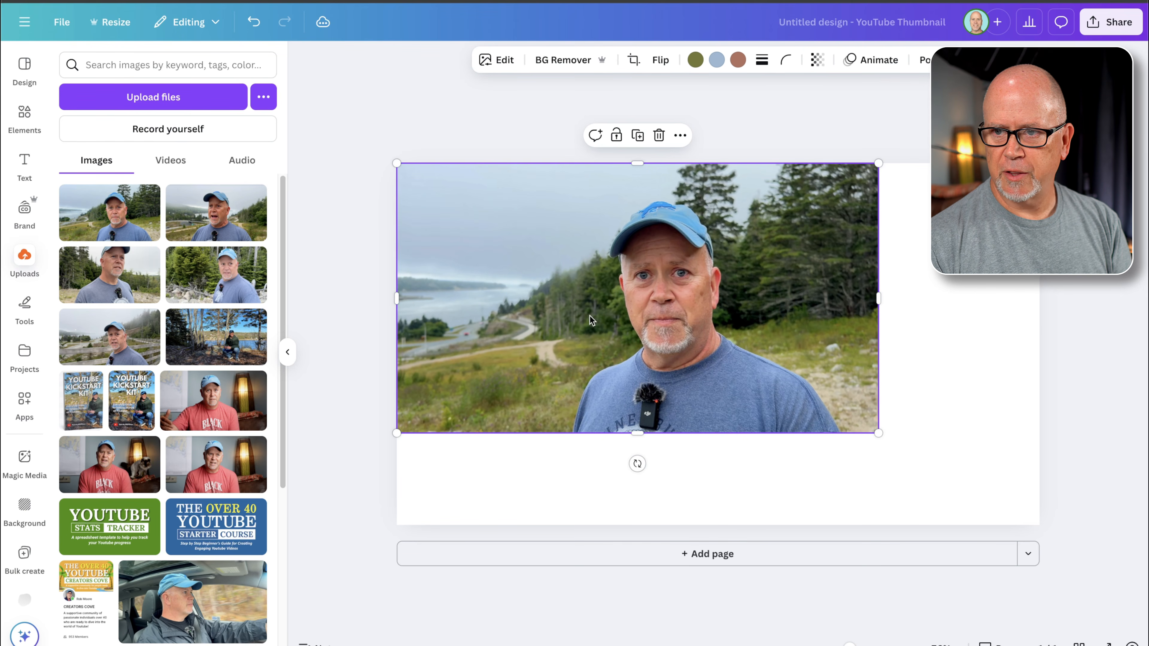
drag(877, 433, 1102, 578)
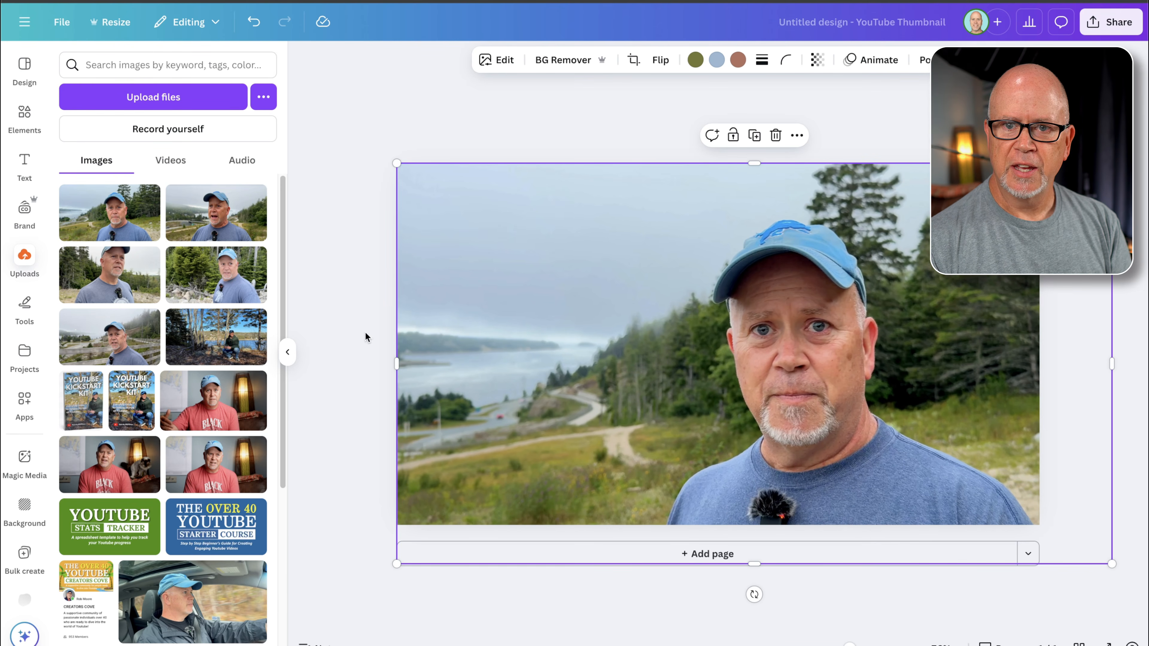
Step: Add a heading over the photo, enlarge it to about size 95, and replace its text with START
click(25, 160)
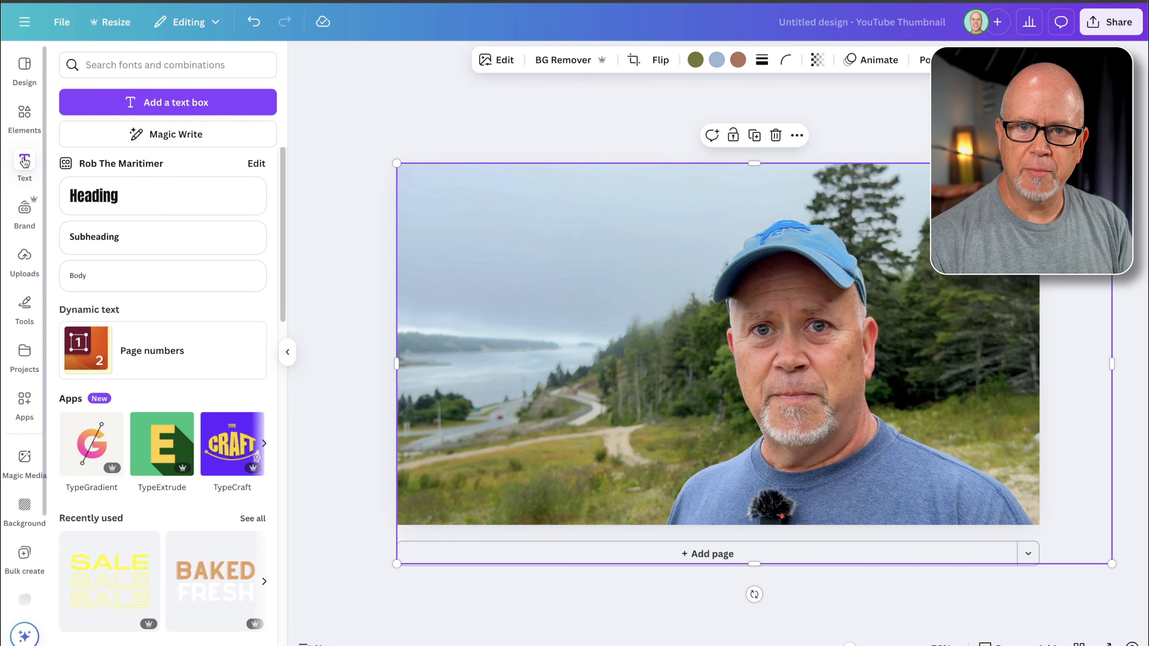
click(116, 212)
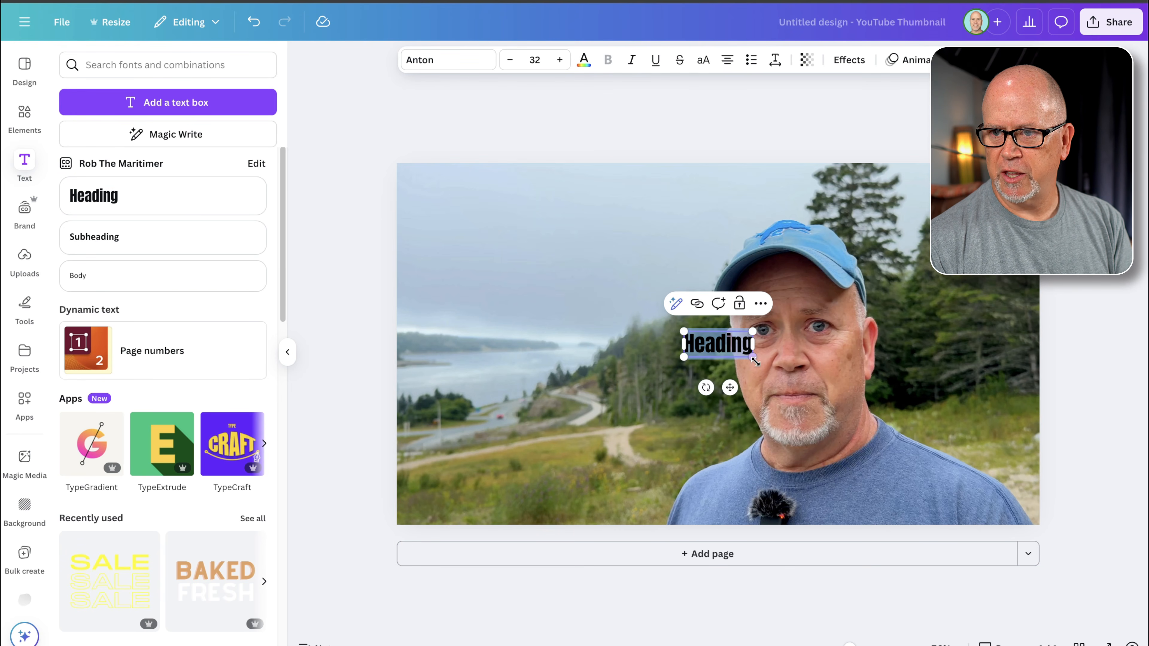
drag(757, 361, 893, 412)
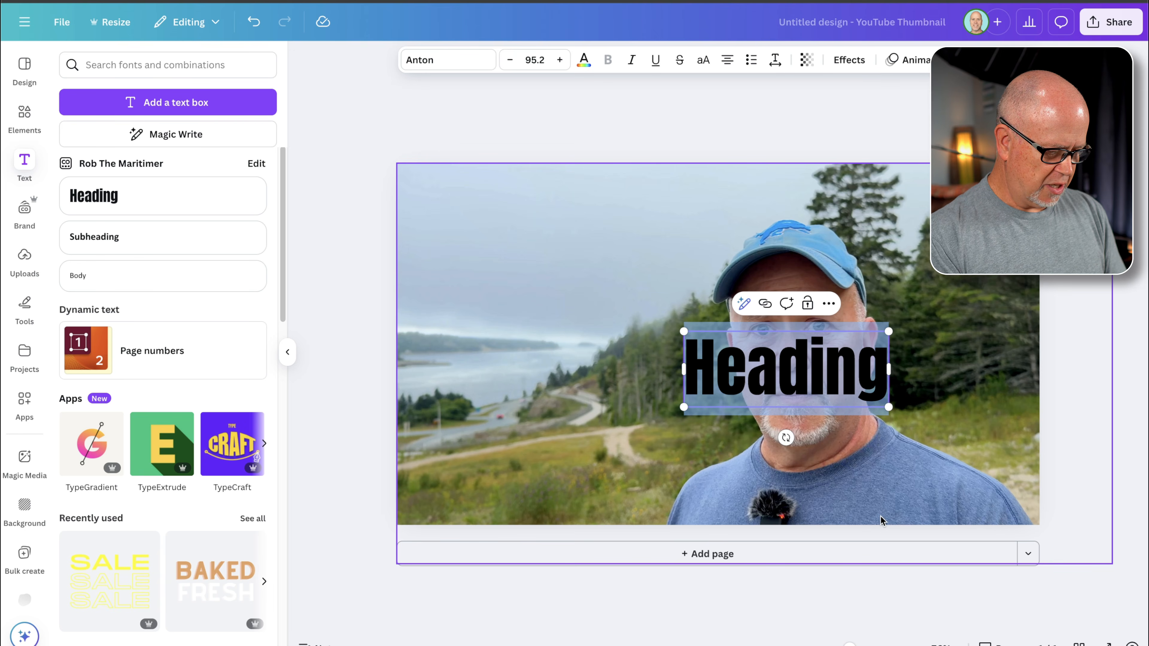
text(START)
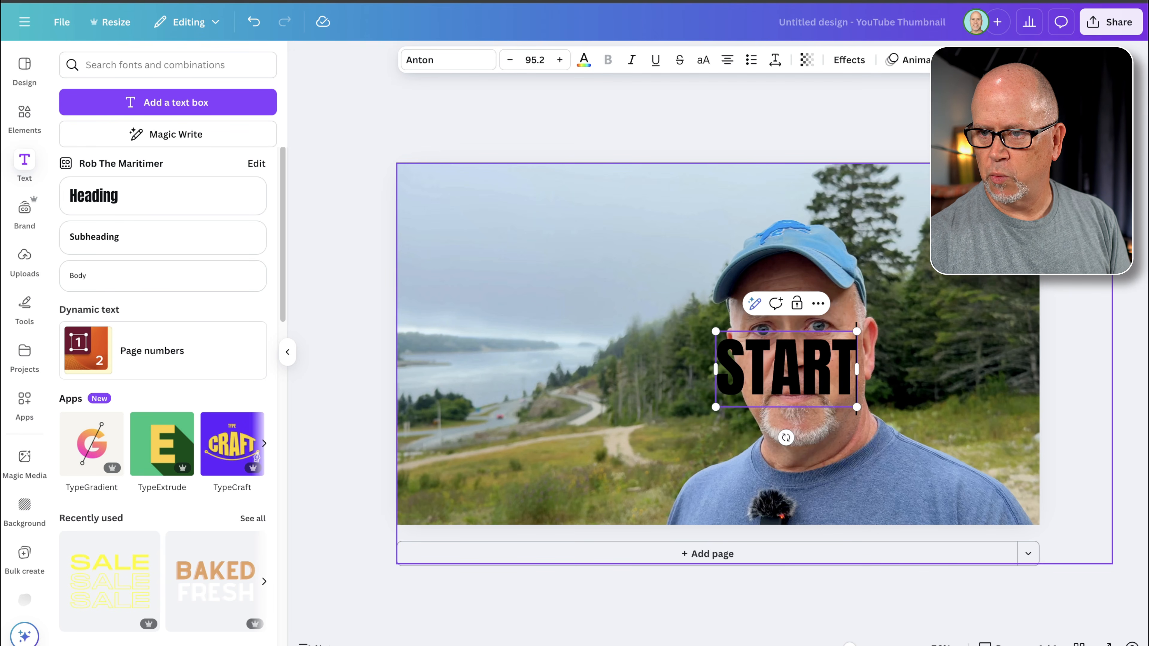
Step: Change the color of the START text to white
double_click(797, 366)
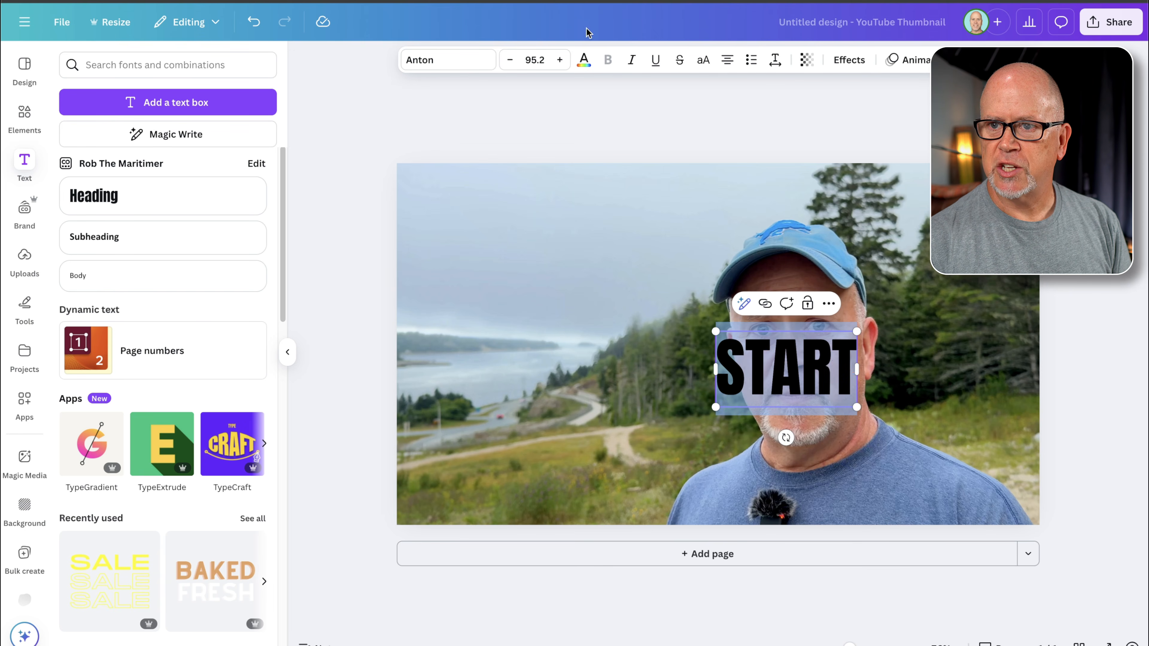
click(584, 59)
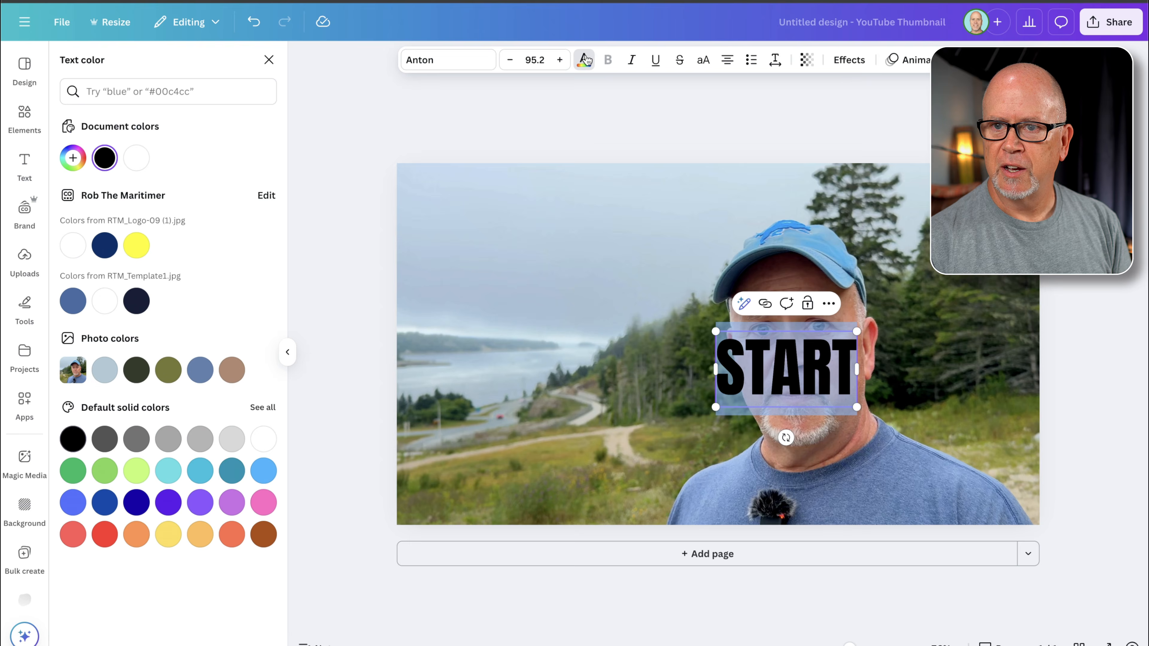
click(136, 158)
click(608, 349)
Step: Set the font of the START text to League Spartan
click(767, 381)
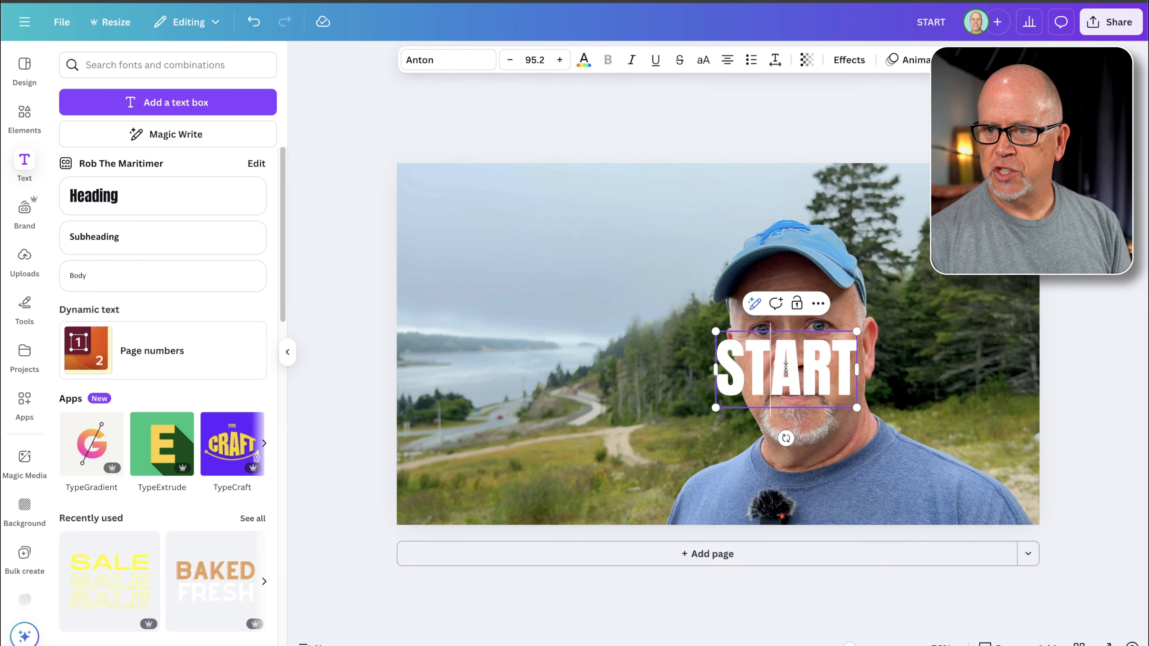
double_click(780, 368)
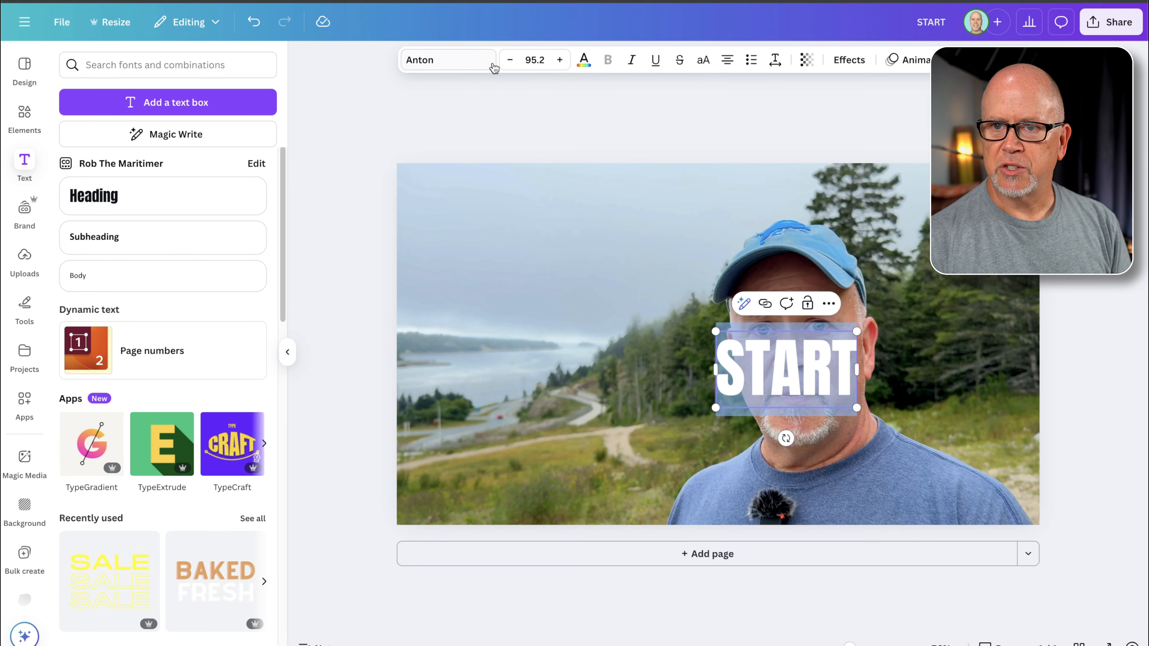
click(453, 58)
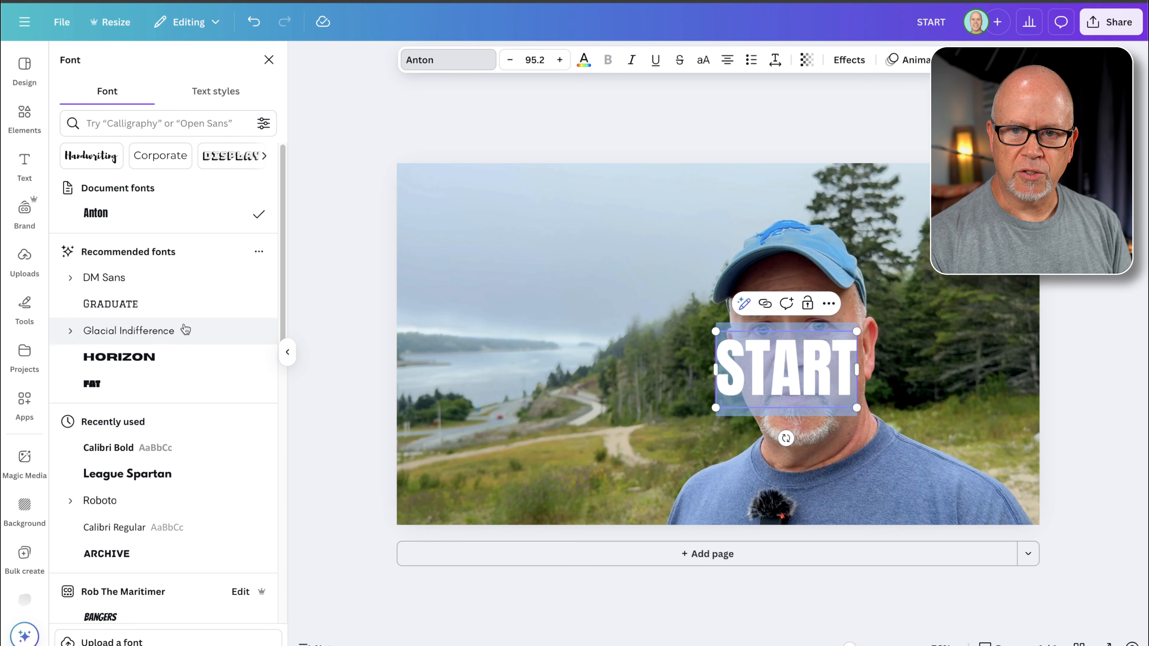
scroll(125, 436, down, 1)
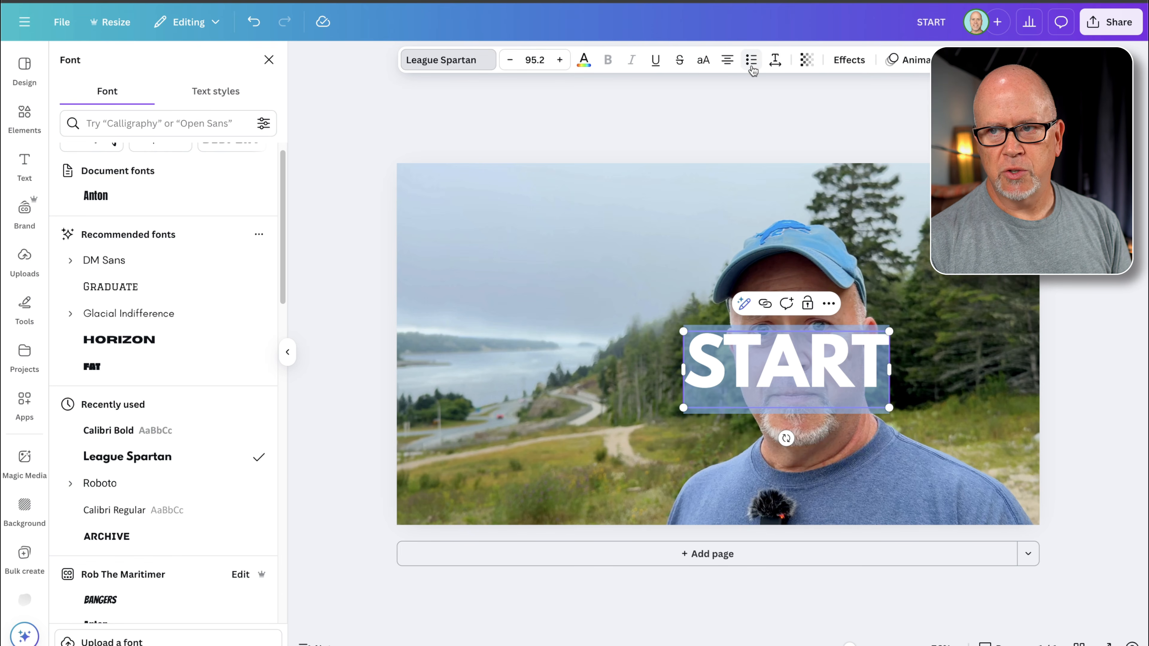
Step: Set the letter spacing of the START text to 5
click(775, 61)
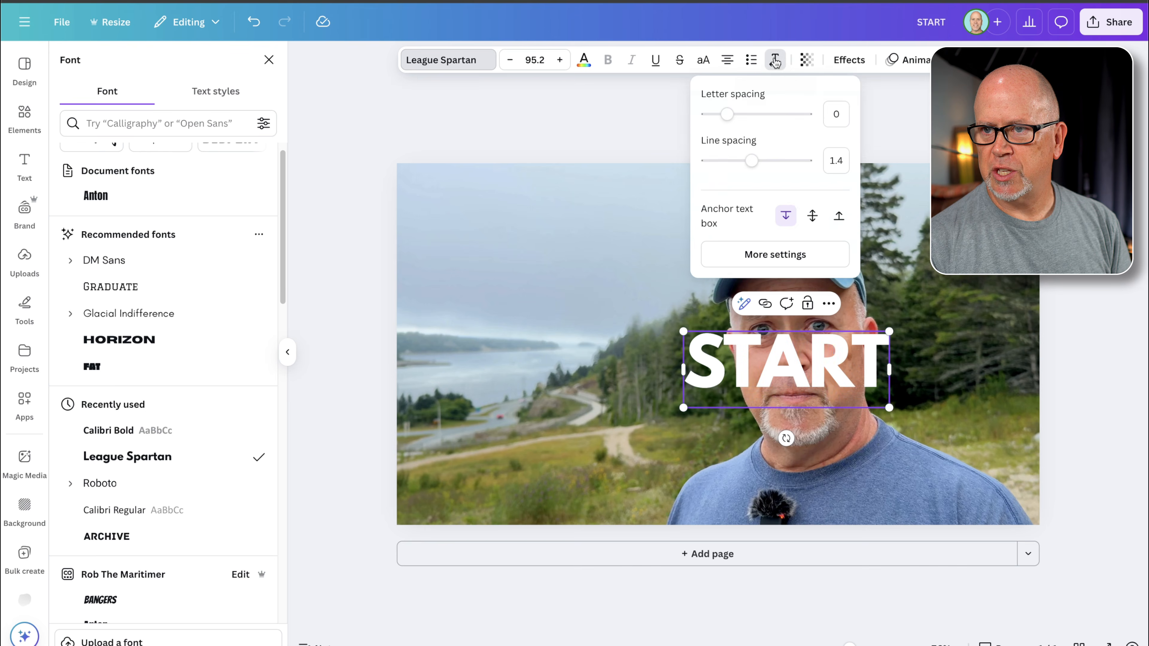
drag(730, 113, 728, 116)
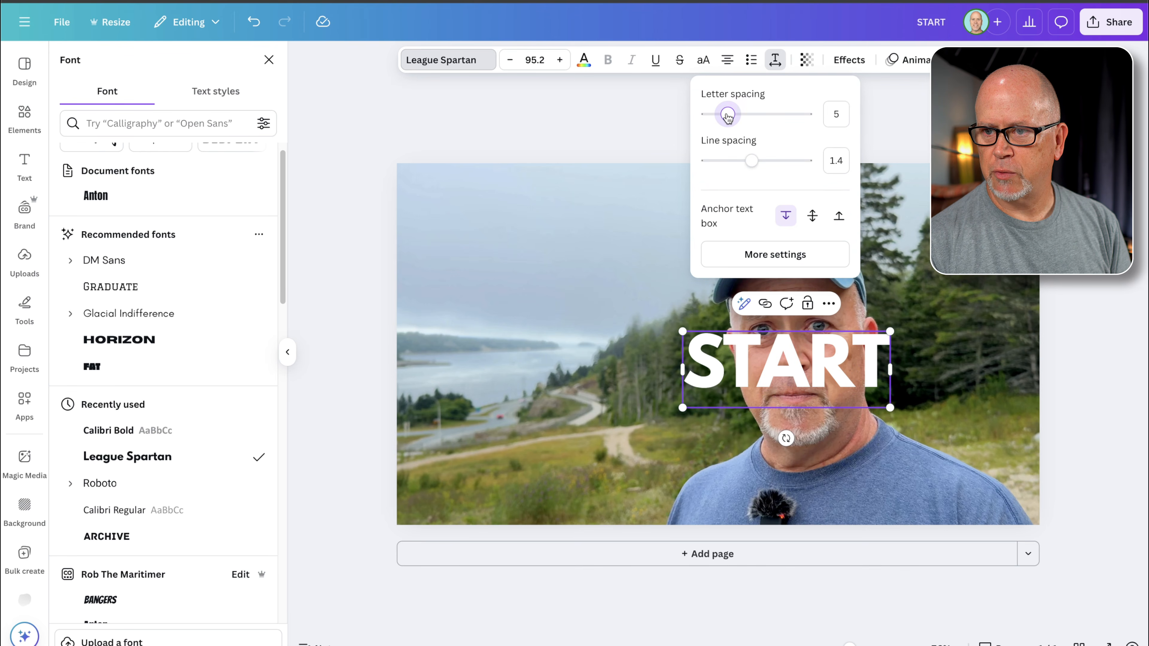
click(632, 130)
click(619, 352)
Step: Enlarge the START text to about size 254 and position it across the upper part of the photo, overlapping the man's head
drag(715, 375, 427, 201)
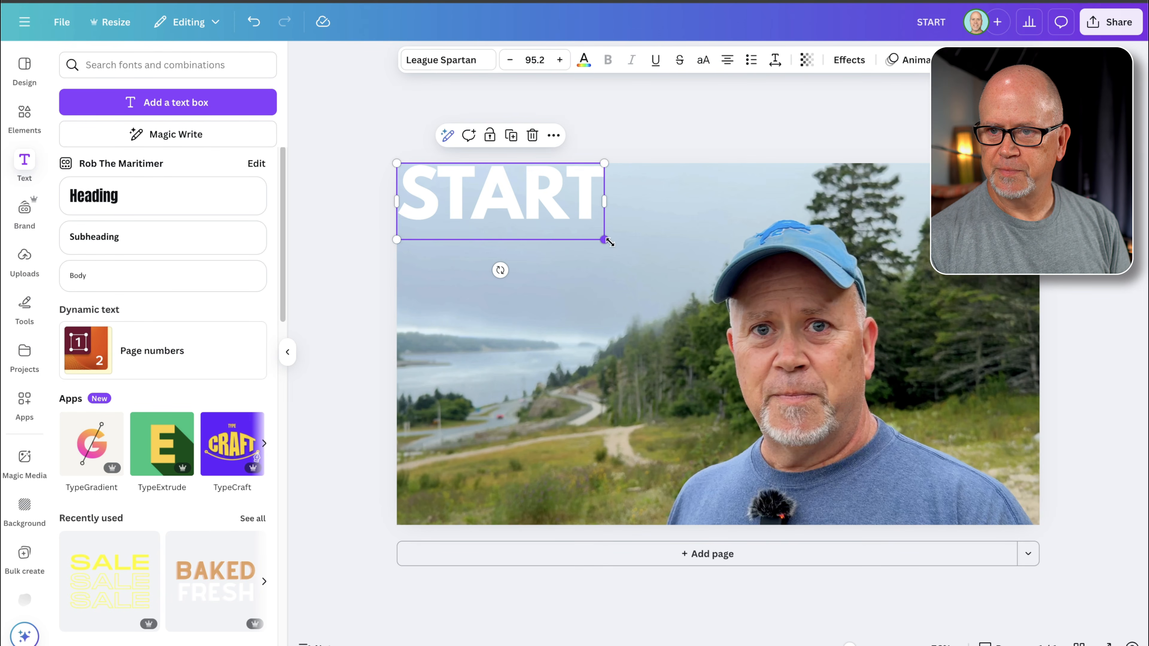
drag(608, 241, 950, 366)
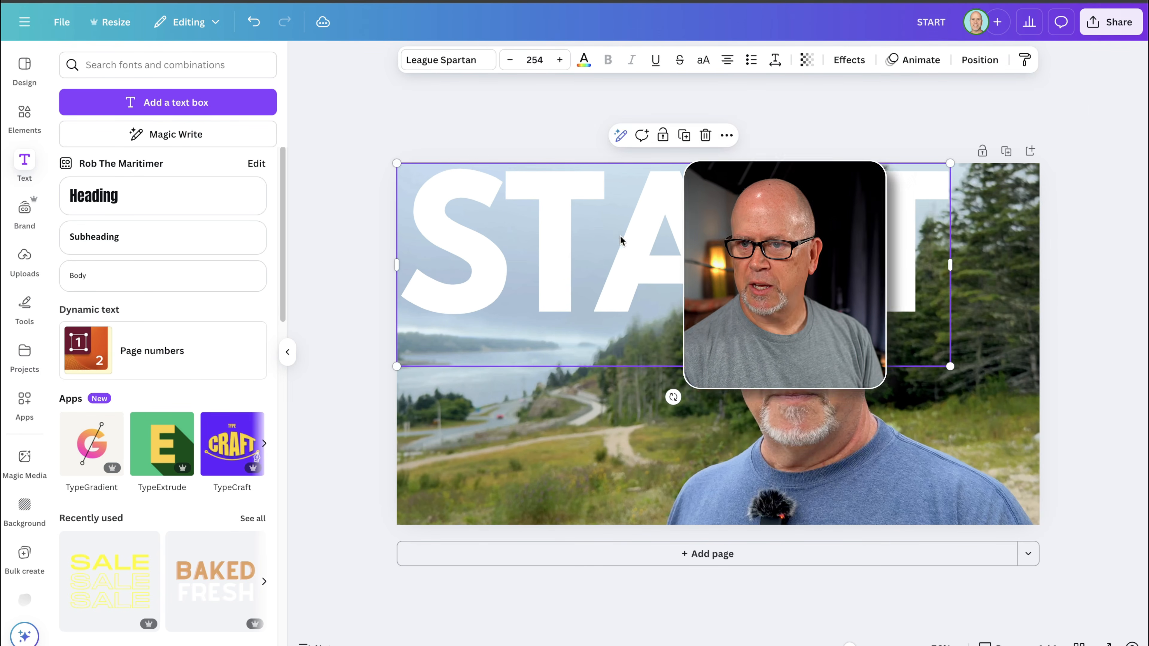
drag(549, 218, 591, 229)
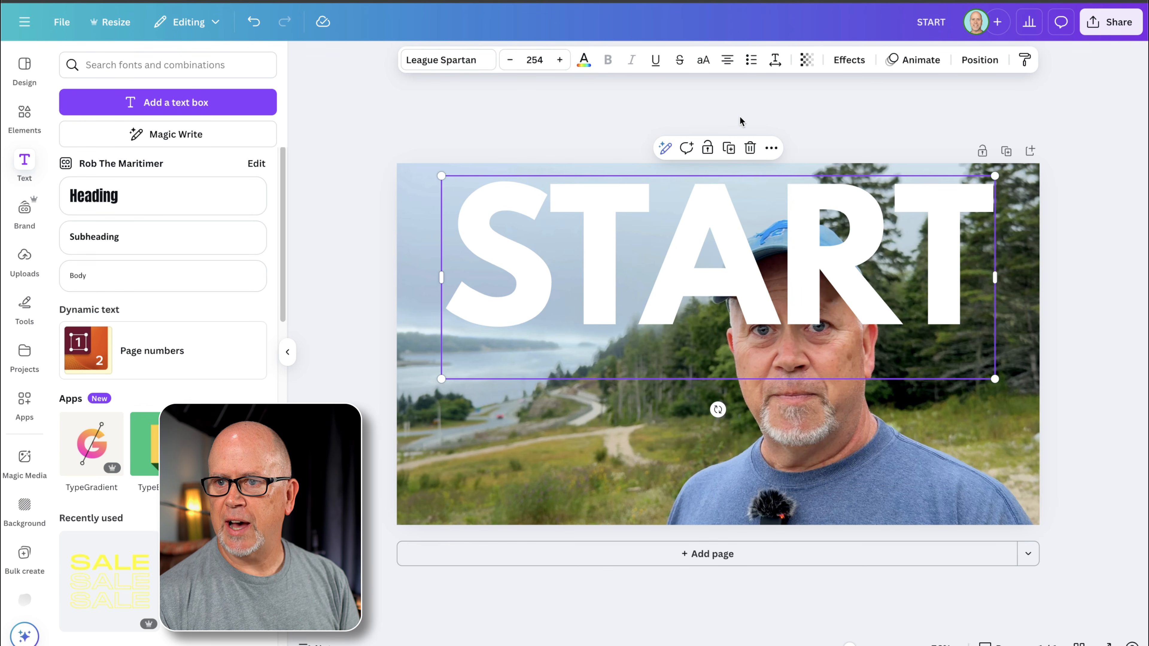
Step: Apply a Shadow effect to the START text and set the shadow color to black
click(848, 60)
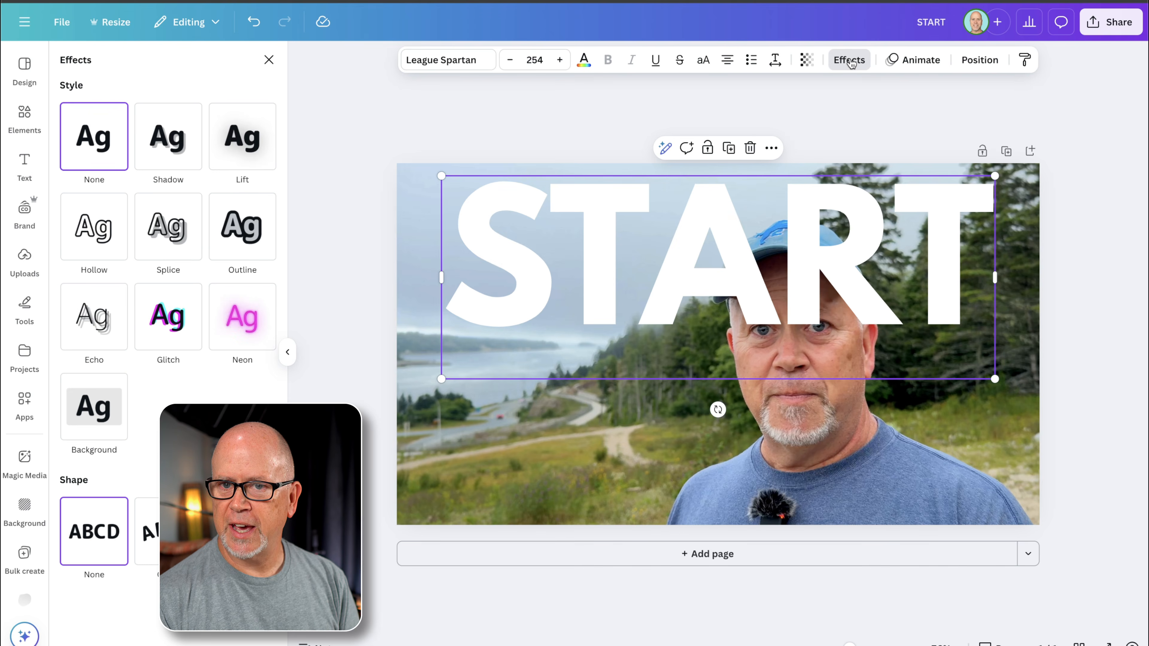
click(181, 153)
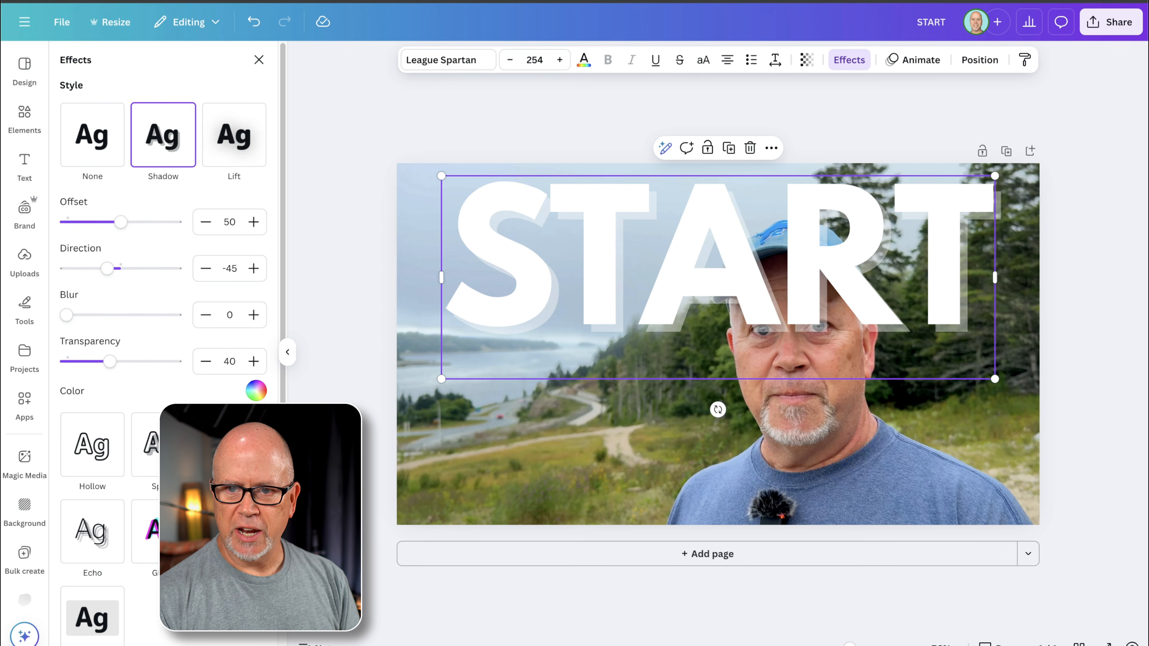
click(256, 392)
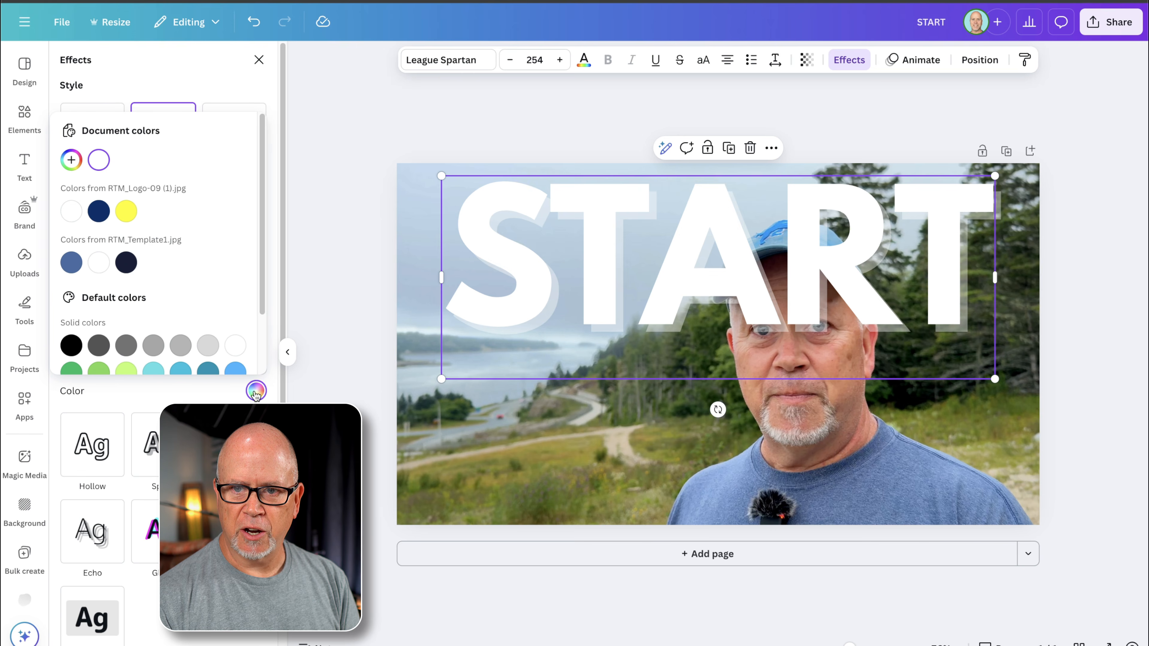
click(72, 347)
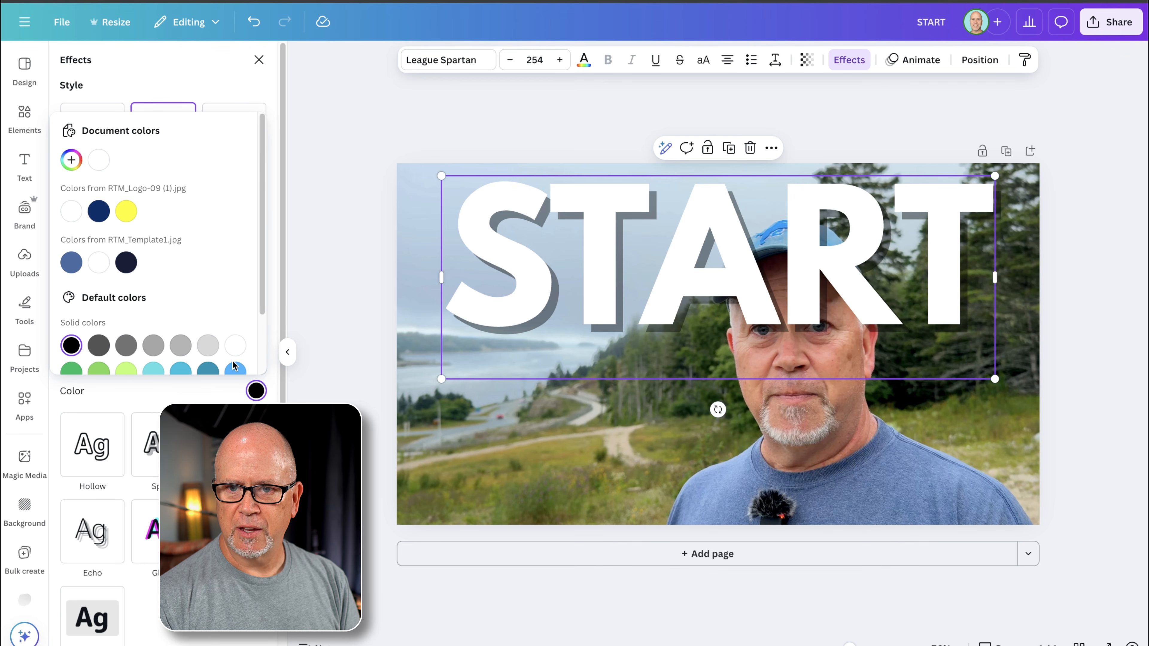
click(196, 395)
Step: Set the START text's shadow to transparency 66, offset 31 and blur 2
drag(111, 367, 140, 384)
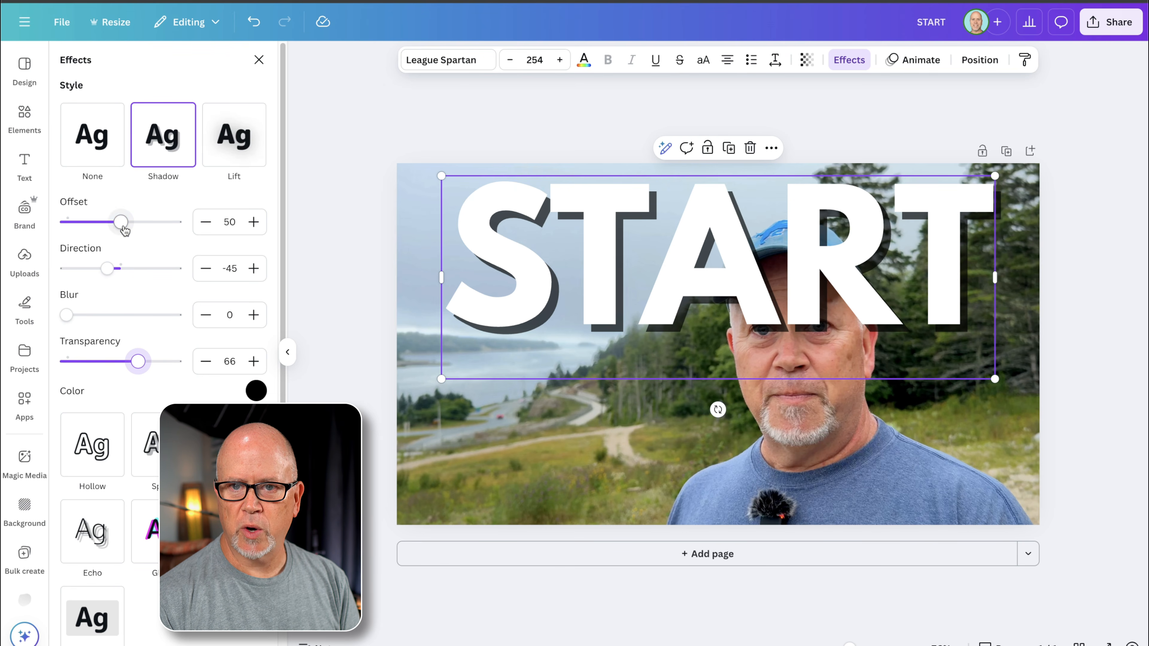
drag(120, 222, 100, 230)
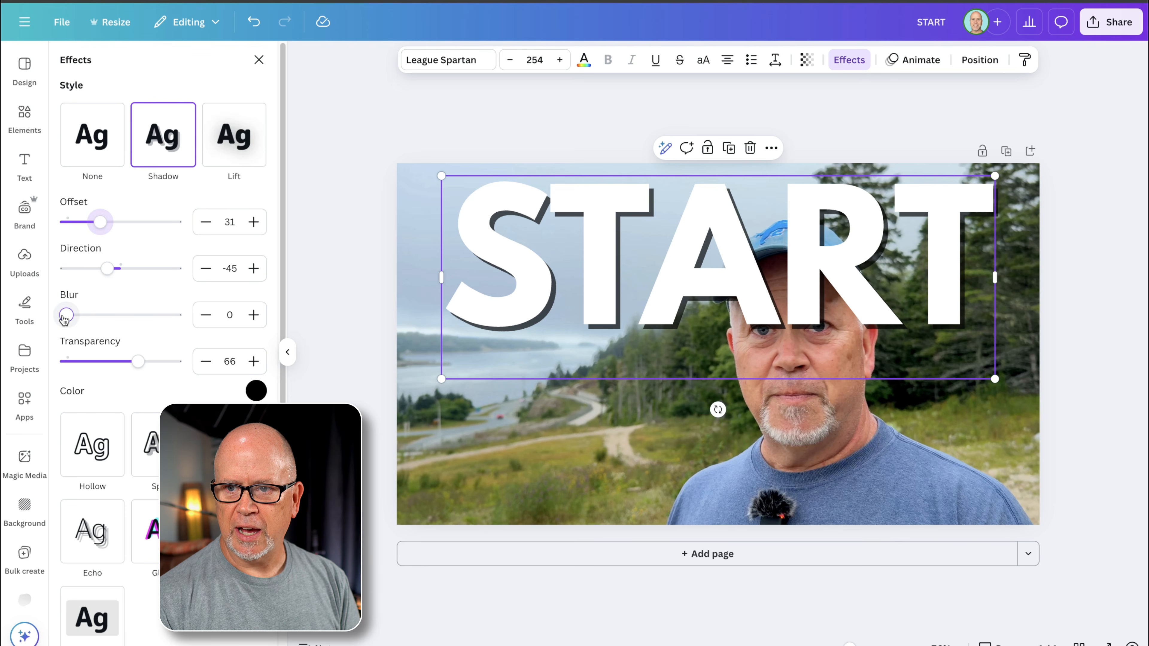
mouse_move(66, 317)
mouse_down()
mouse_move(174, 314)
mouse_move(68, 316)
mouse_up()
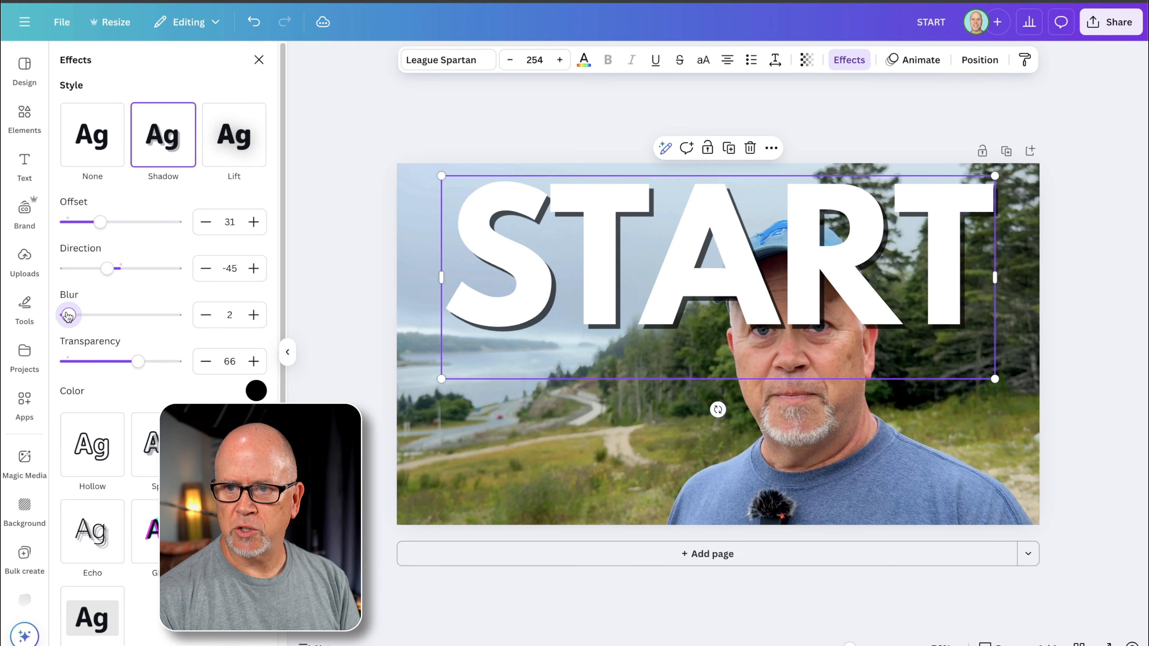
click(374, 289)
click(633, 406)
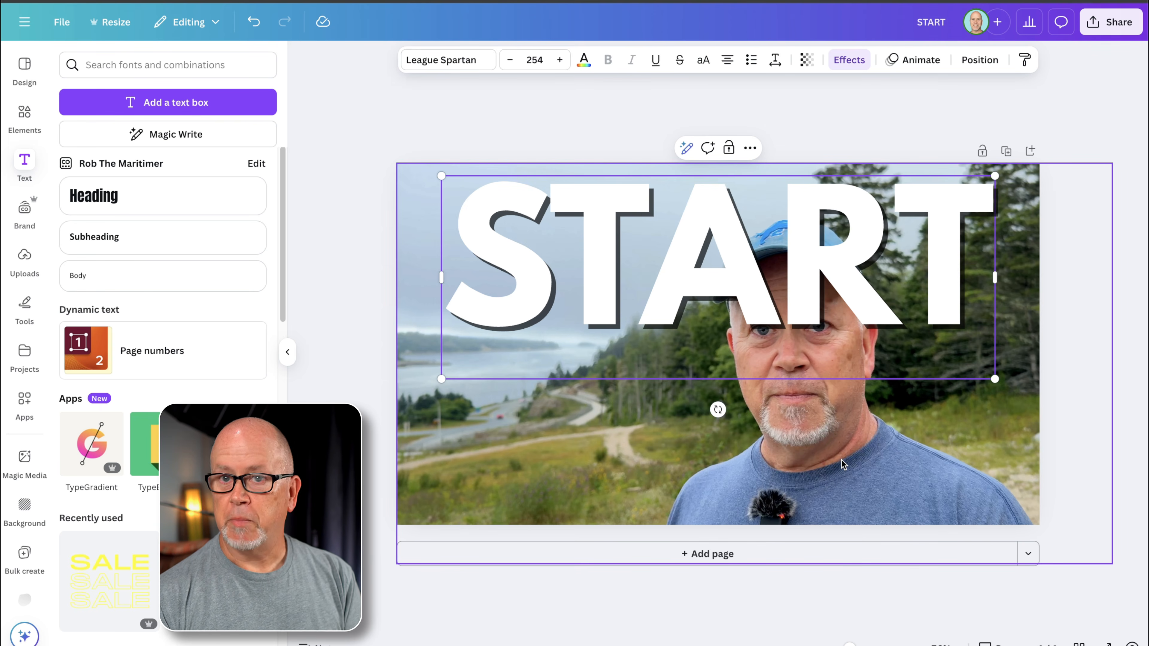
Step: Copy the background photo, paste the duplicate over the START text, and position it slightly below the original
click(811, 439)
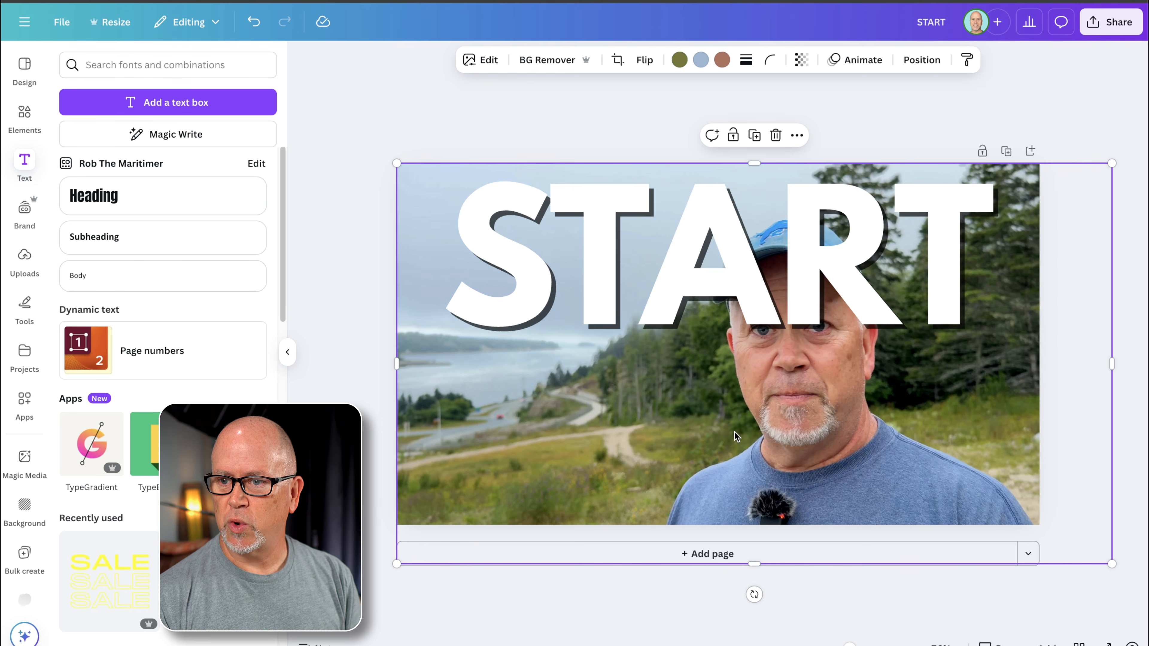
right_click(835, 425)
click(882, 242)
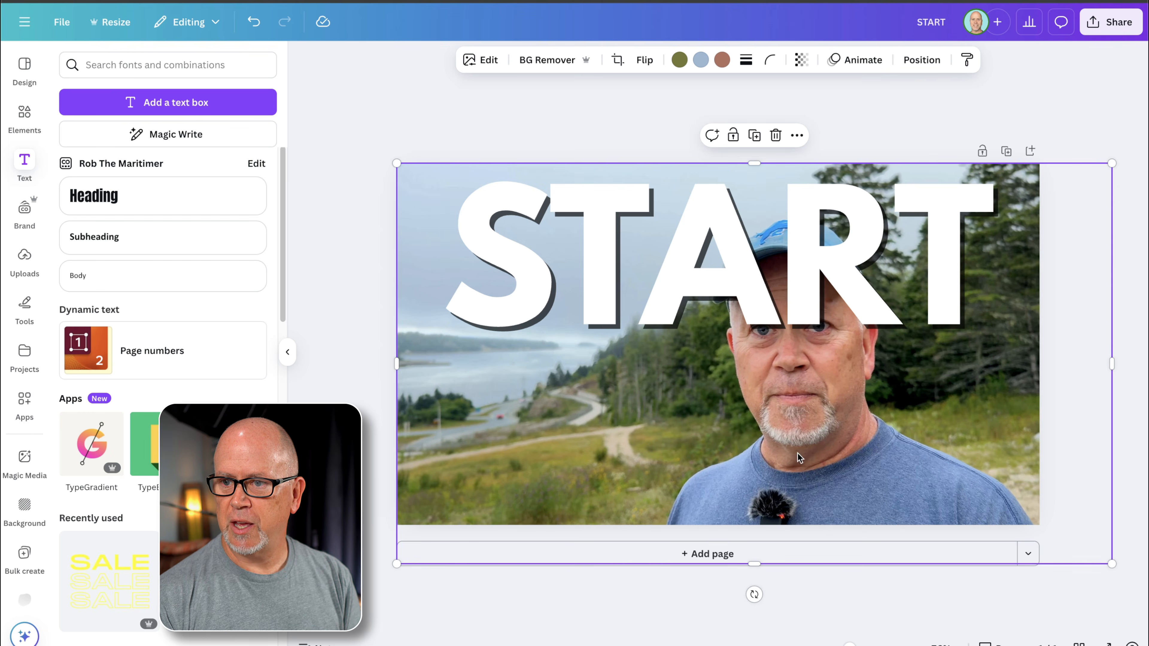
right_click(822, 464)
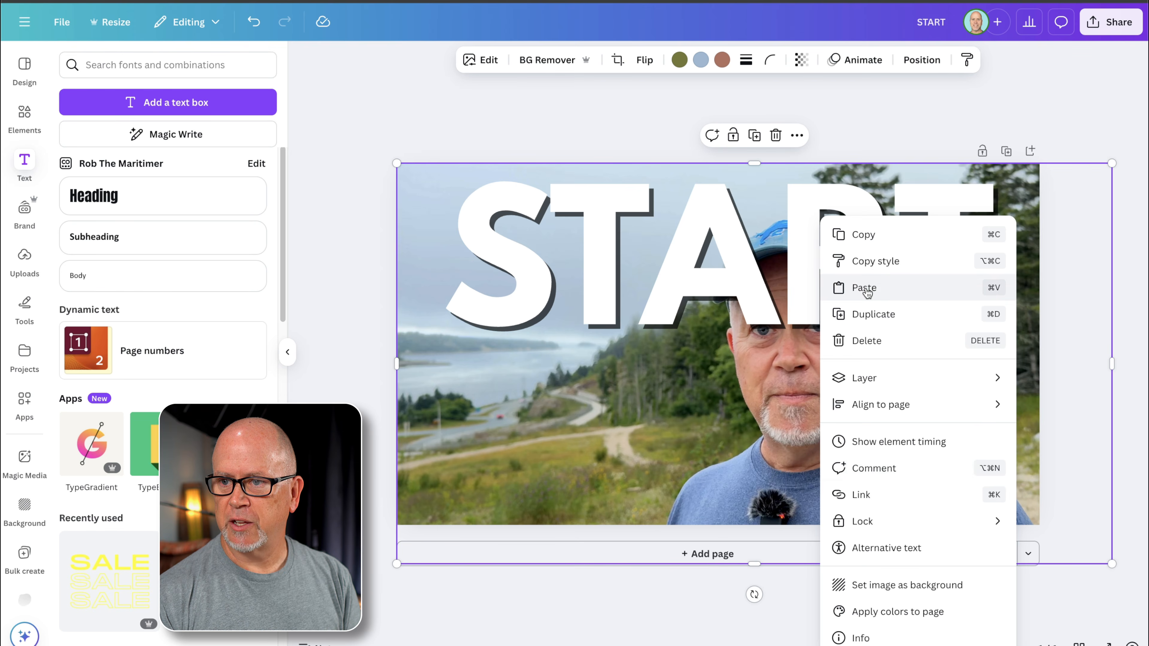
click(879, 290)
drag(713, 380, 806, 413)
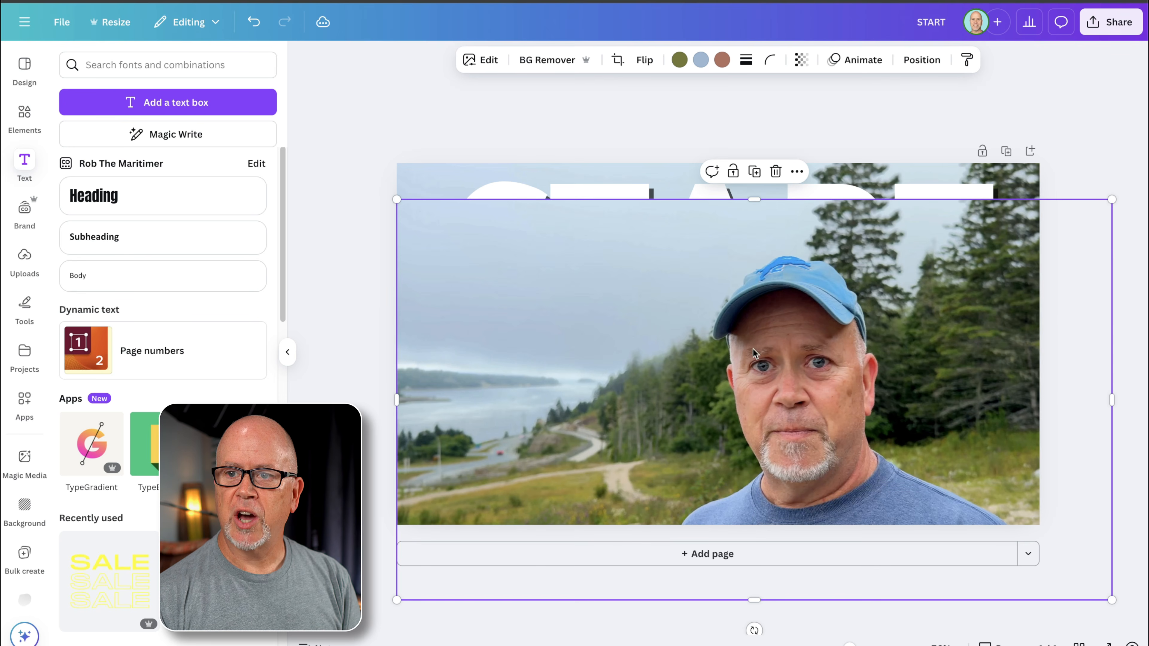
Step: Remove the background from the duplicate photo and align the cutout exactly over the man in the original photo
click(559, 61)
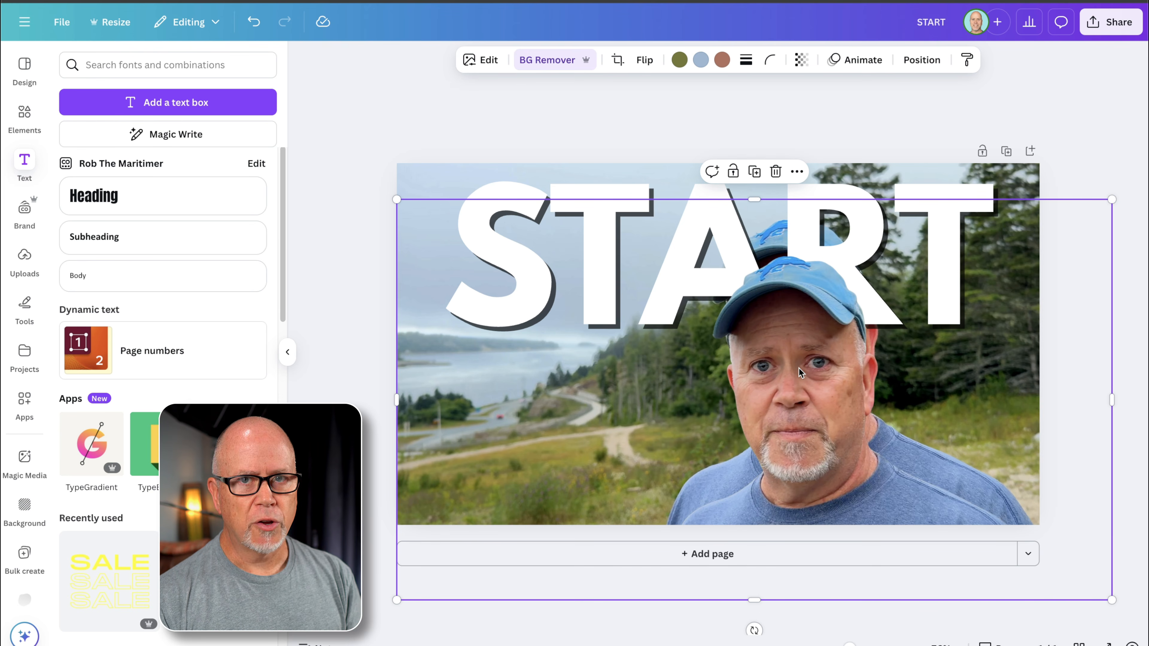
drag(799, 372, 798, 331)
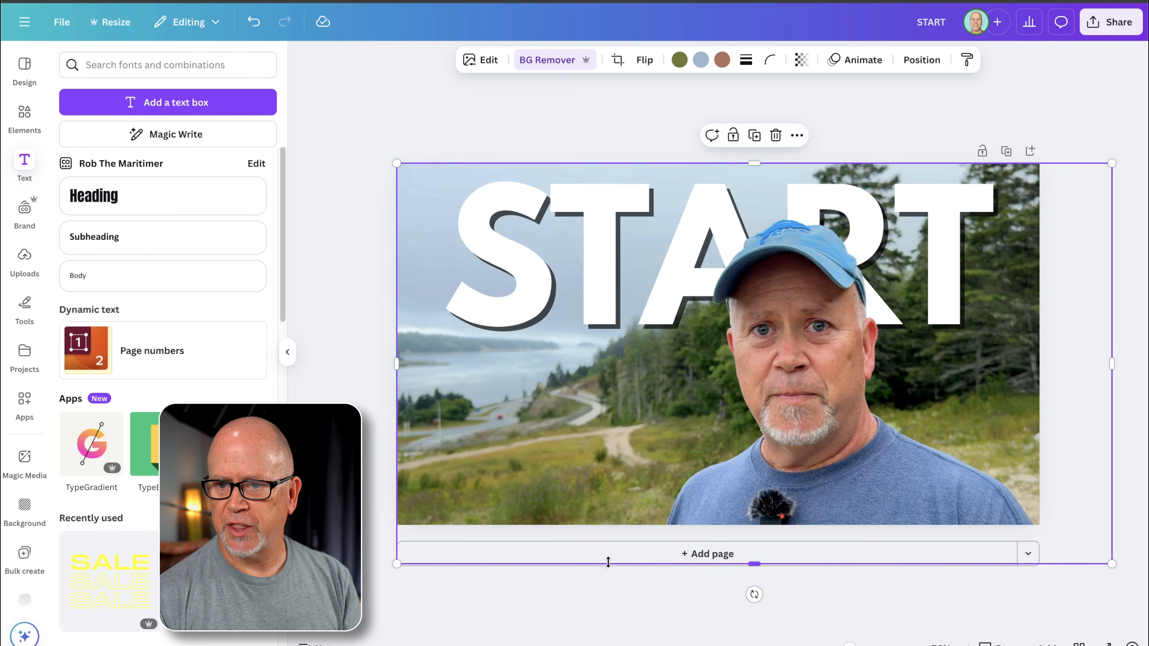
click(525, 598)
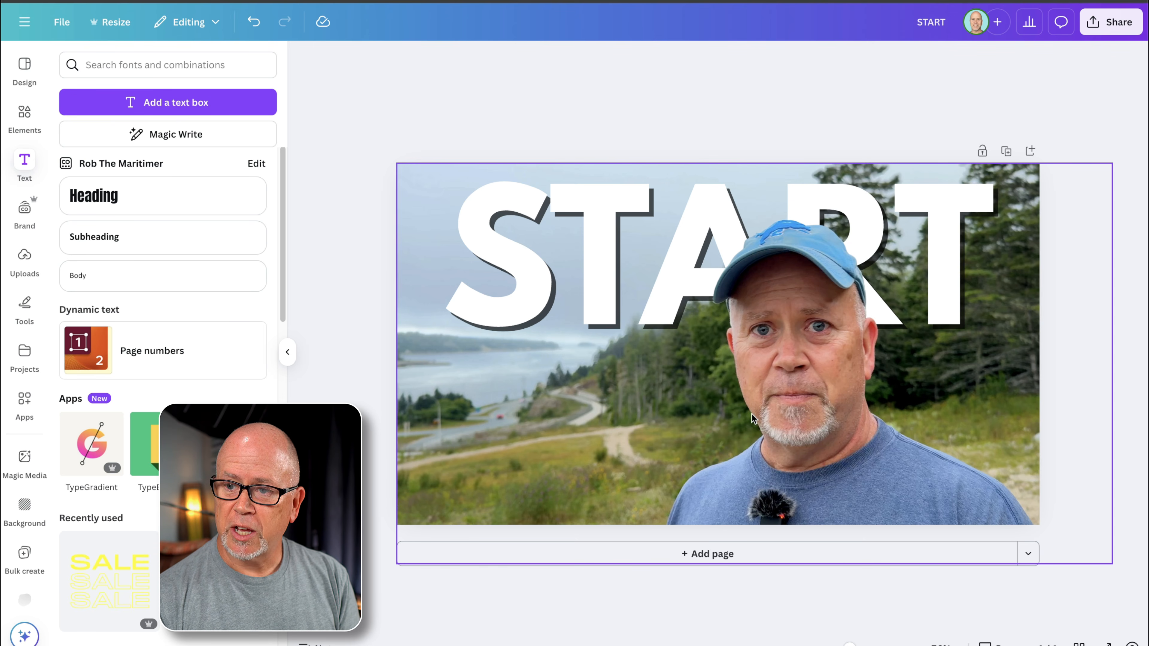
click(833, 450)
mouse_move(803, 401)
mouse_down()
mouse_move(766, 422)
mouse_move(833, 469)
mouse_move(802, 413)
mouse_move(787, 452)
mouse_move(801, 398)
mouse_up()
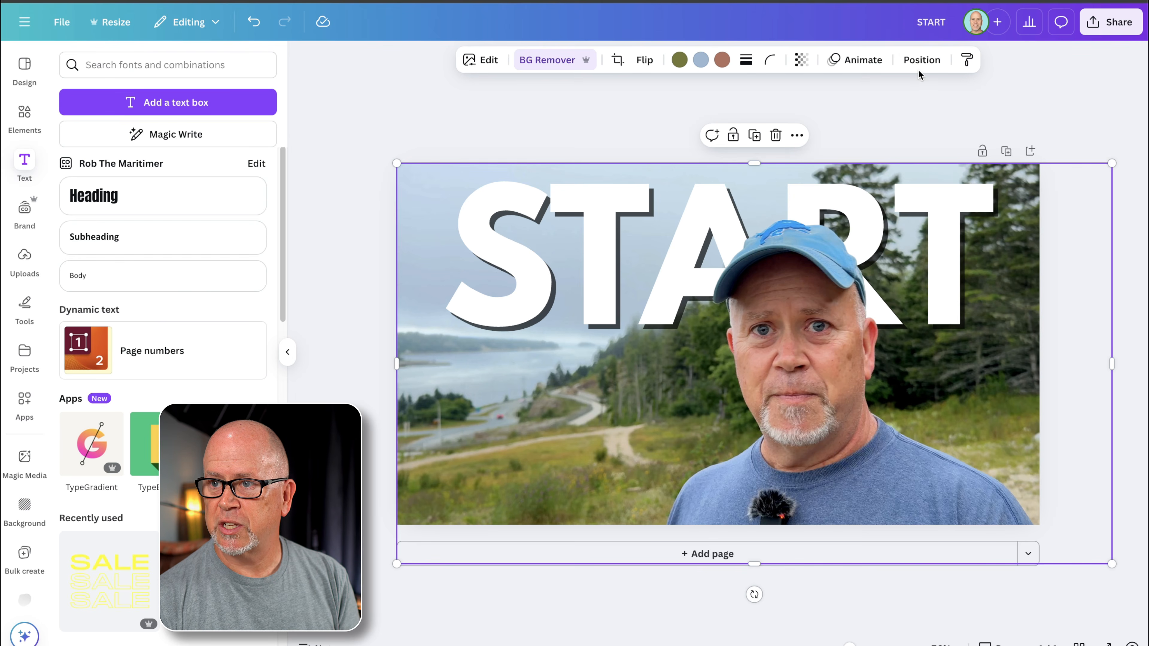
Step: Select only the cutout and original photo layers, leaving START unselected, and move both images together slightly up and left on the canvas
click(921, 61)
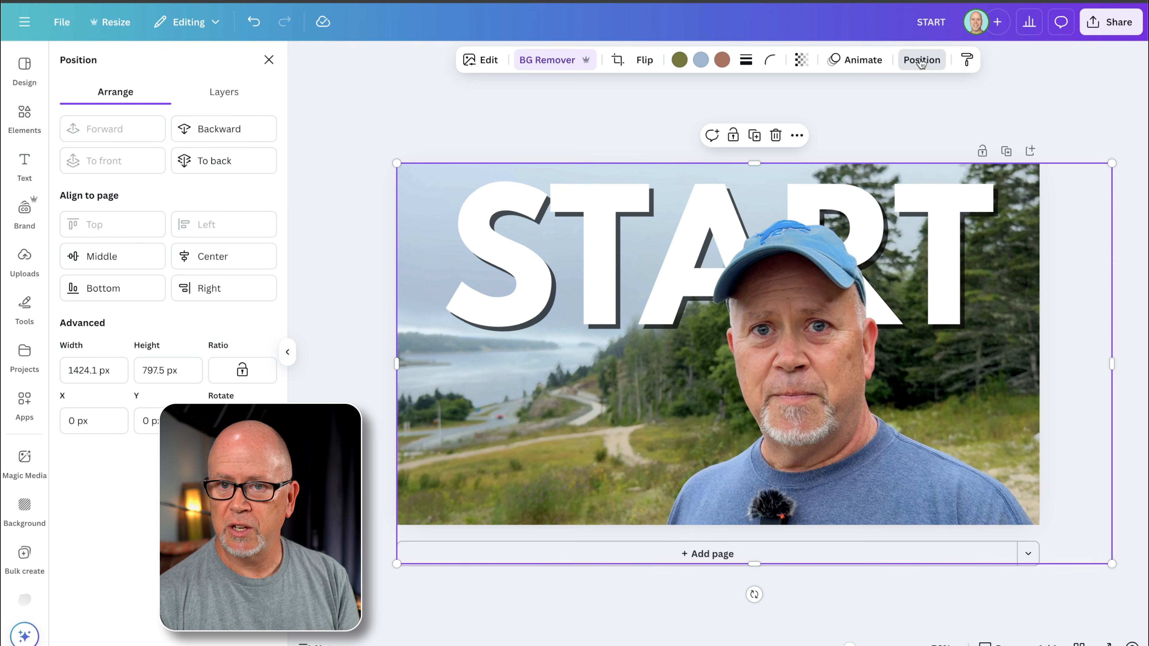
click(258, 96)
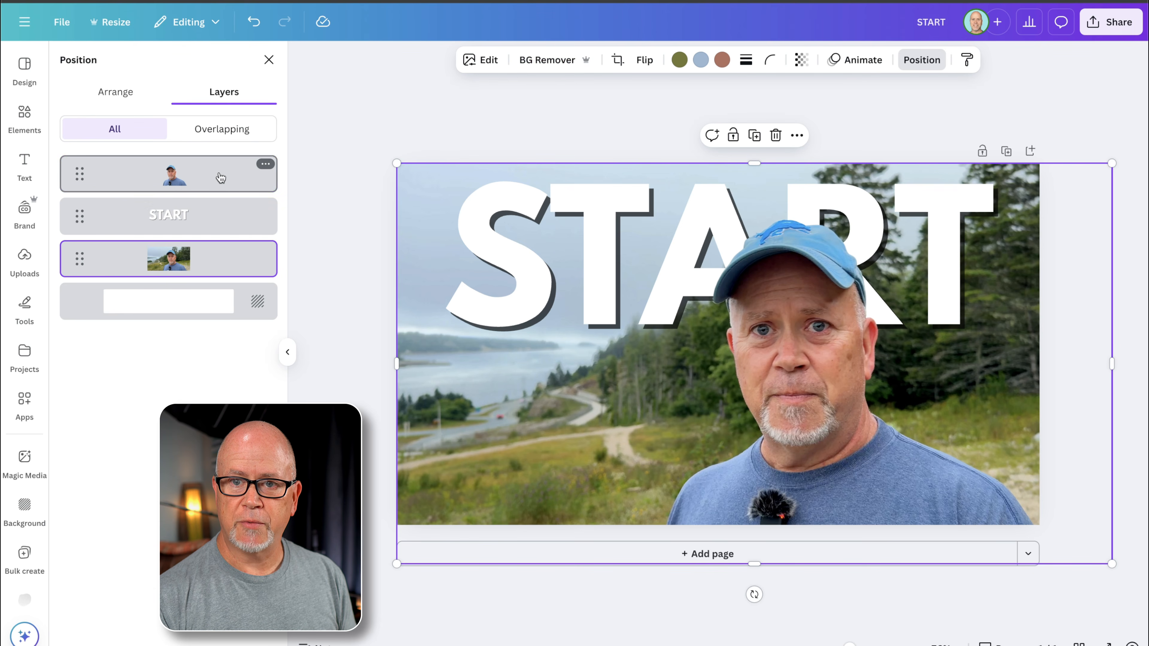
click(195, 261)
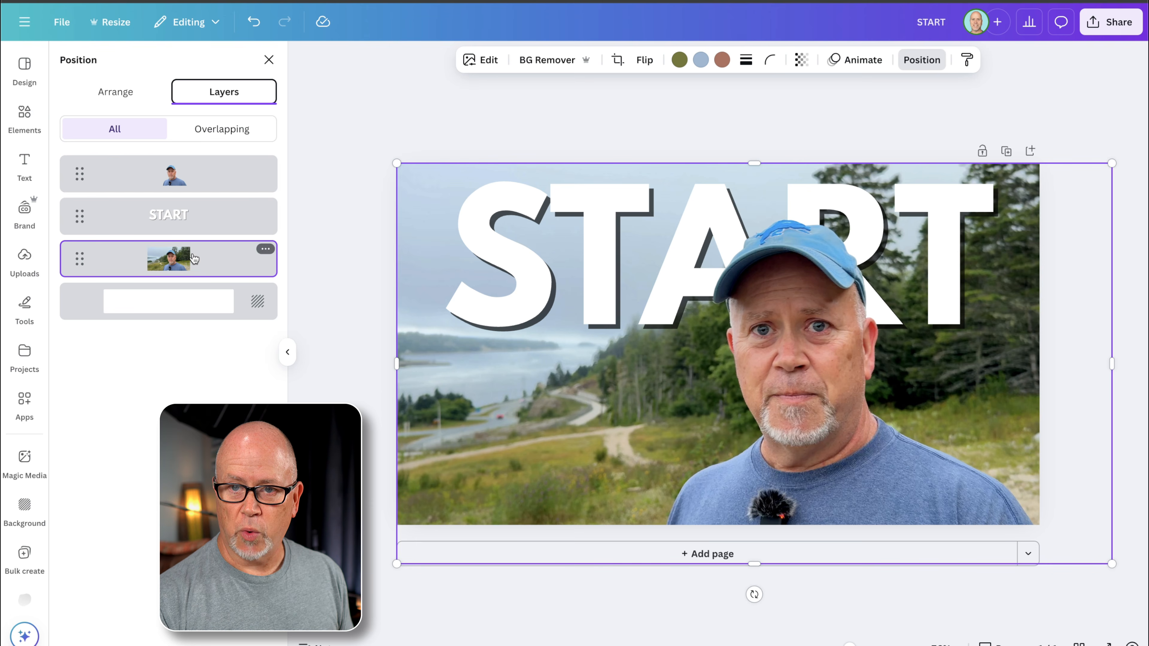
shift+click(194, 180)
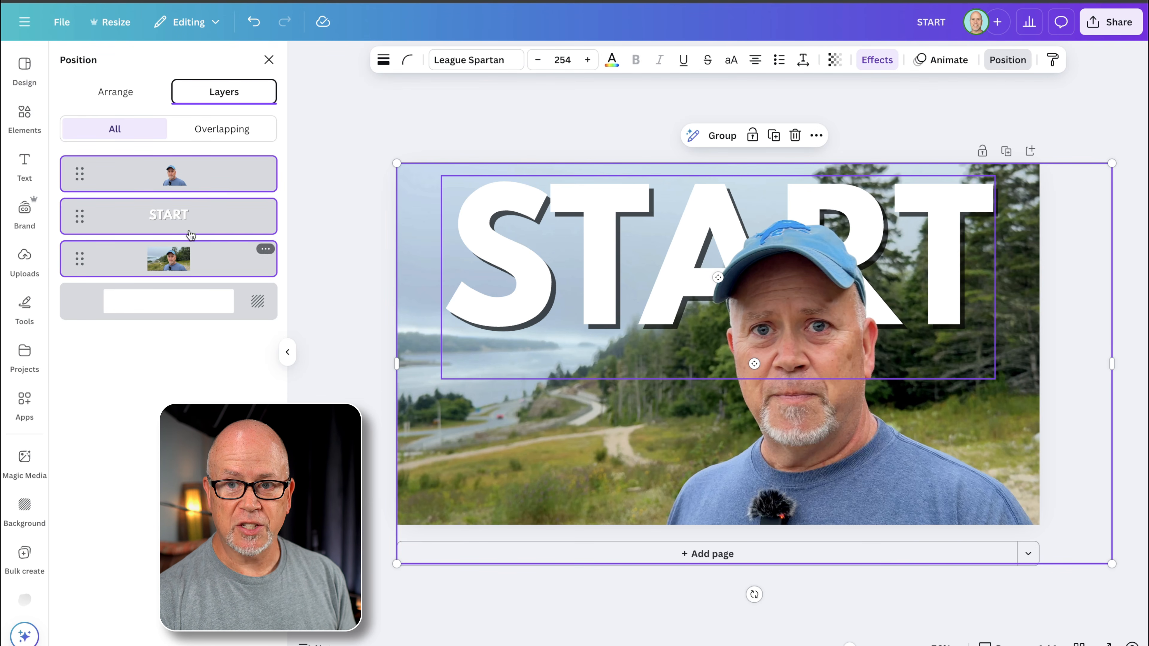
click(190, 257)
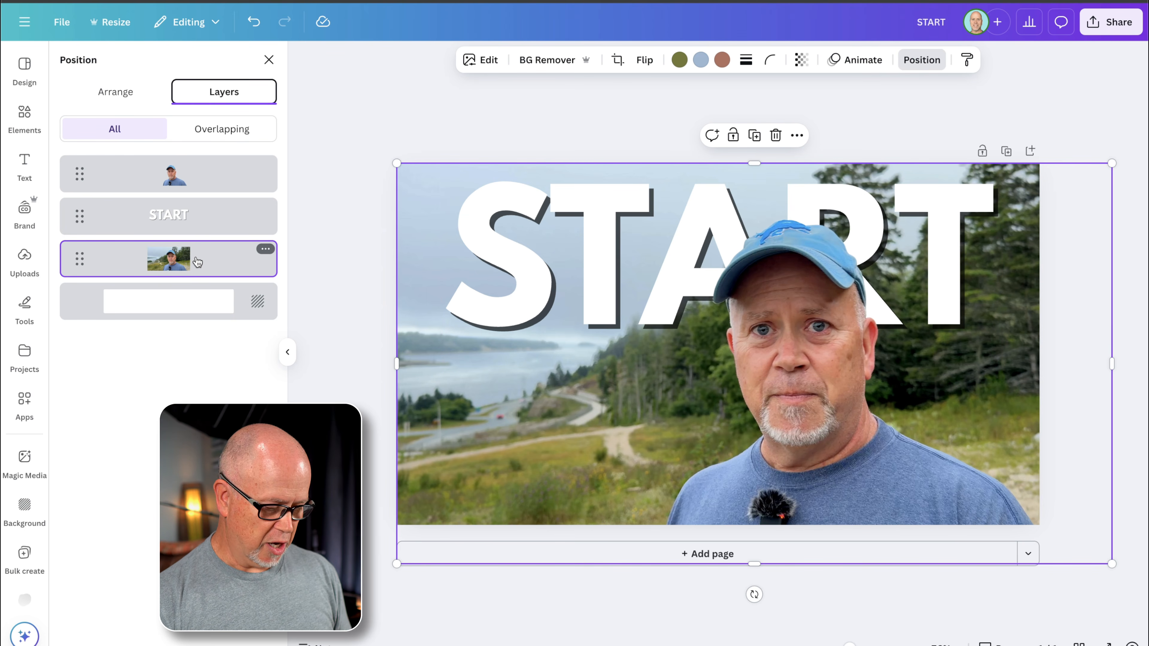
shift+click(202, 178)
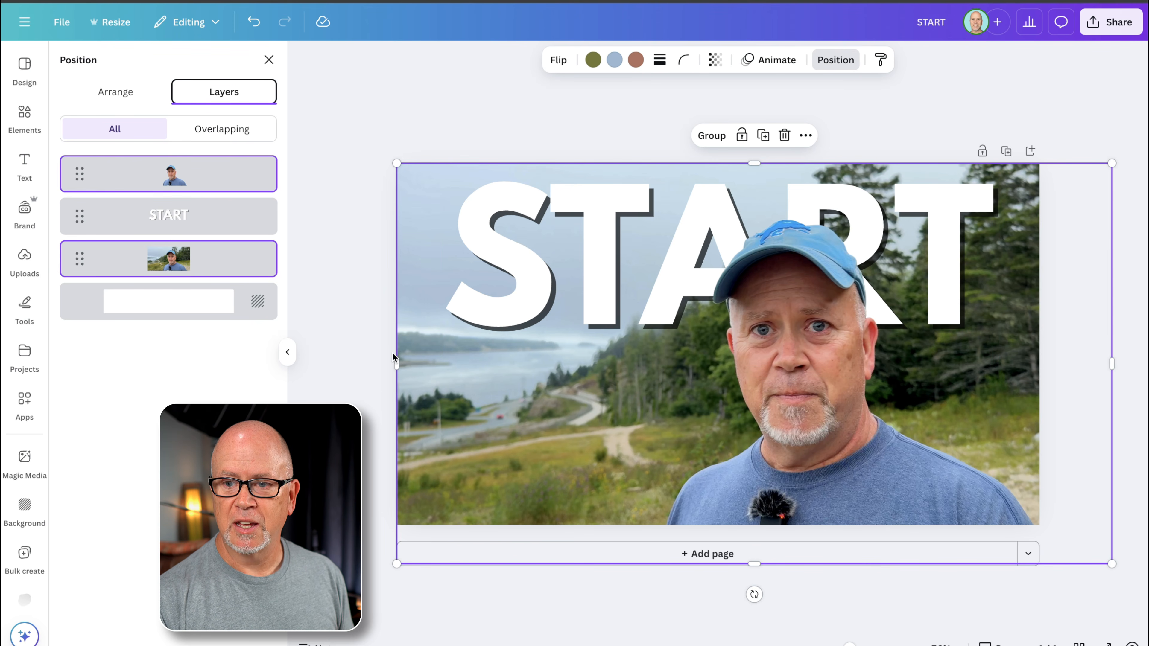
drag(778, 419, 744, 395)
click(401, 73)
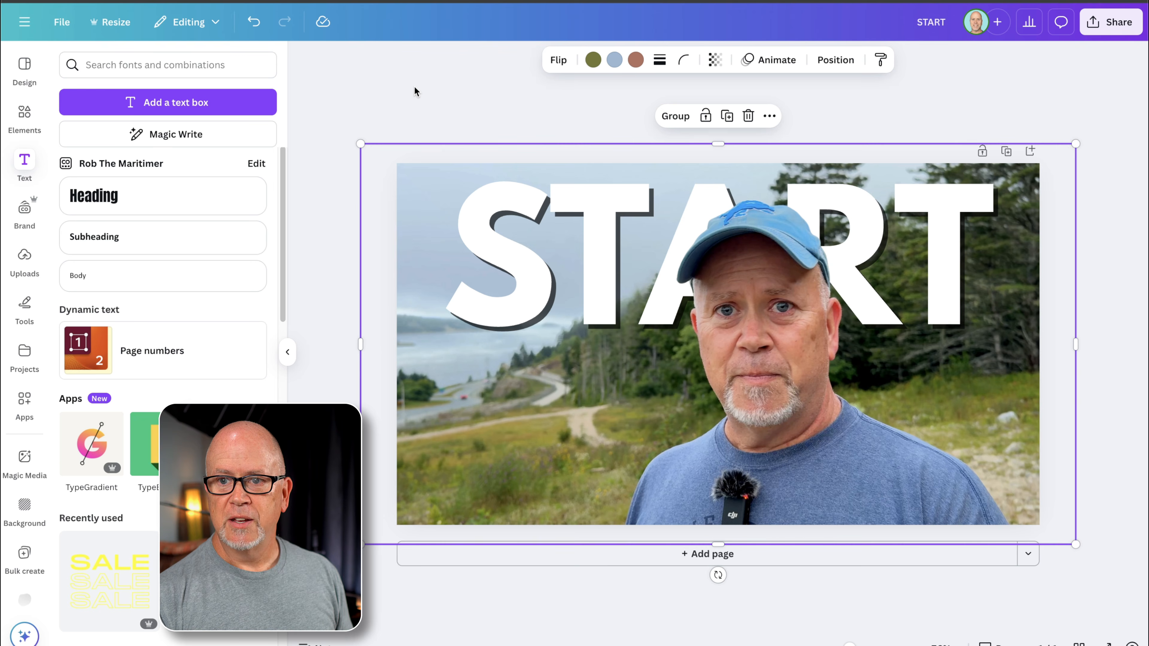
click(414, 88)
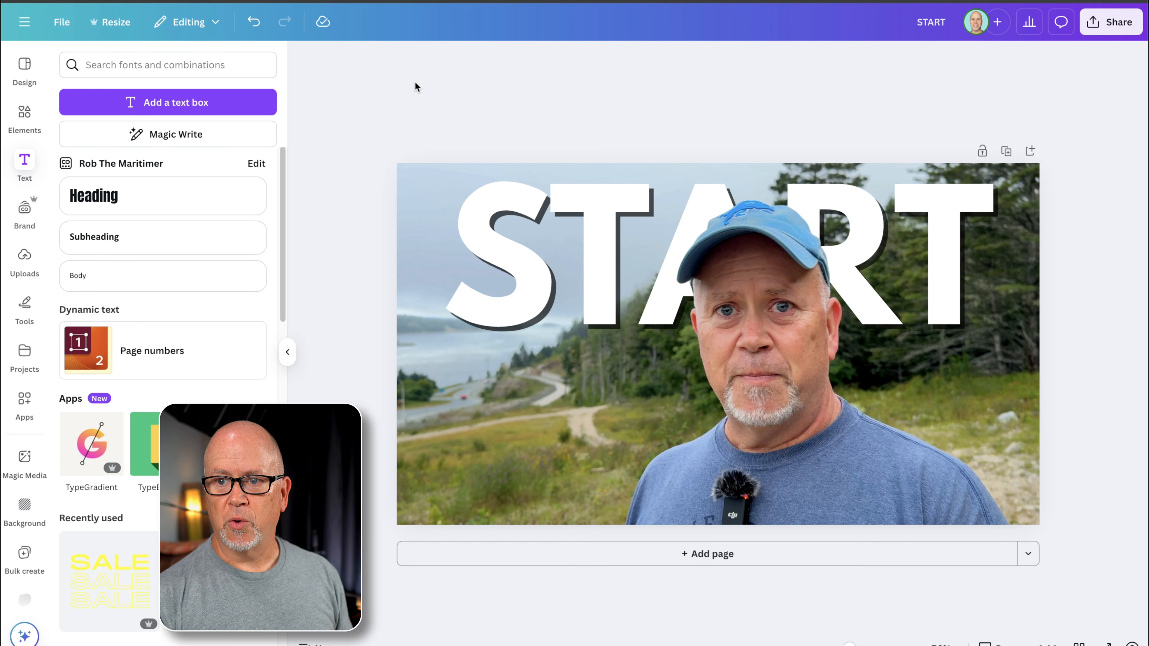
Step: Download the finished thumbnail as a PNG at size 1 (1,280 × 720 px)
click(1108, 23)
click(904, 297)
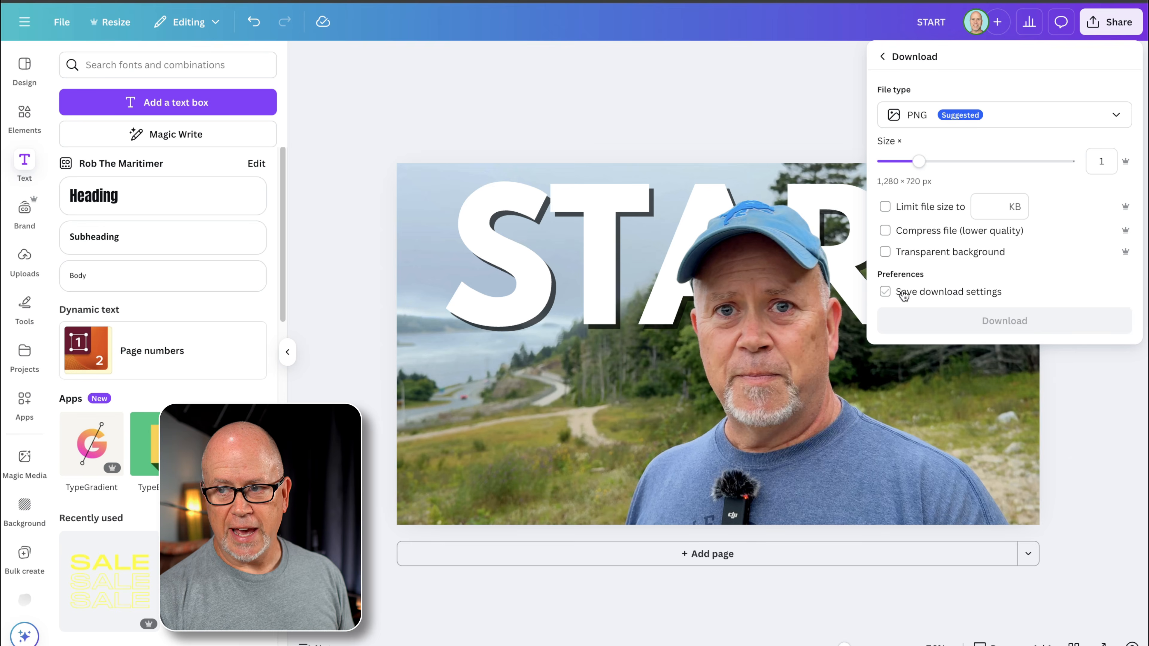
click(997, 333)
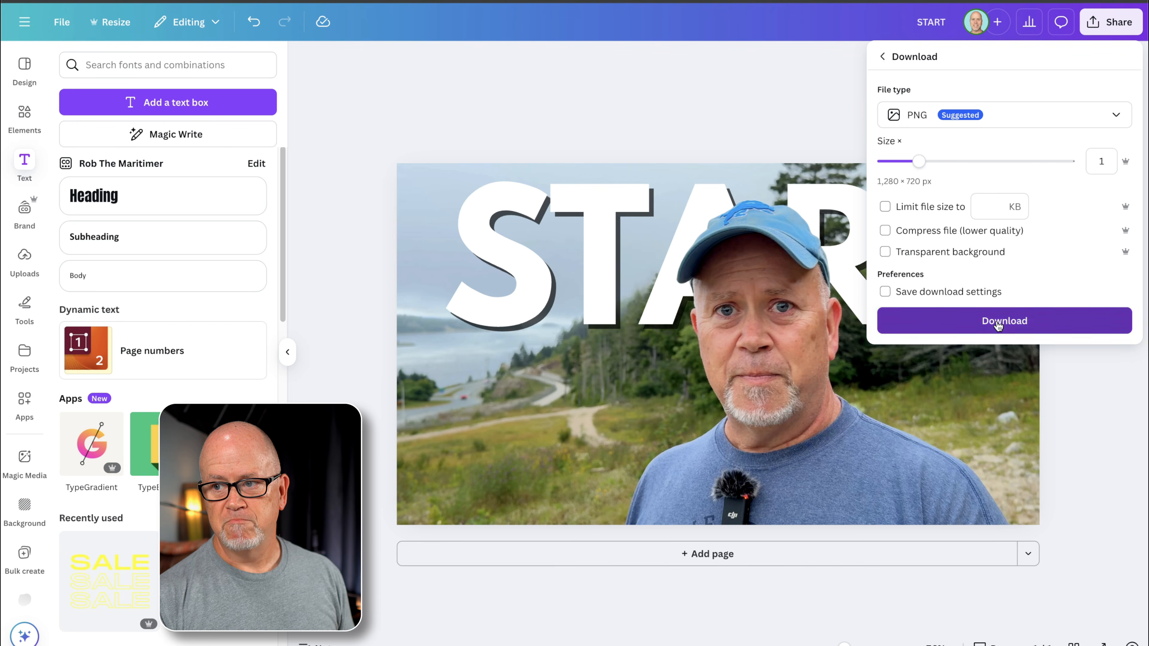